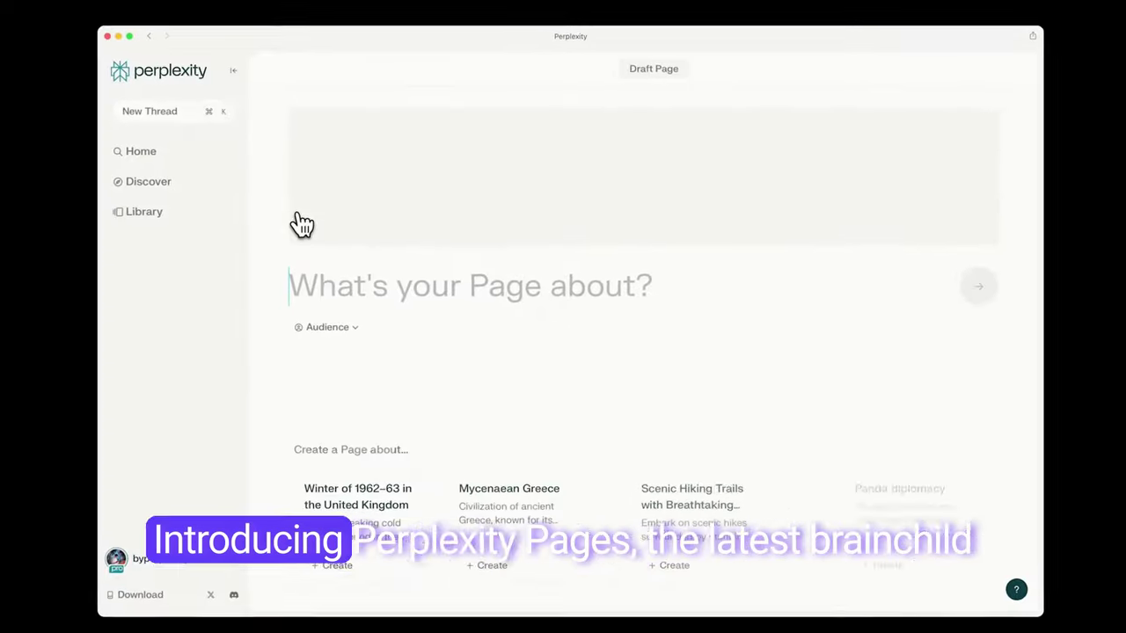
After entering 'History of Stre', set the Hidden Gems section's media to the lake photo.
text(History of Stre)
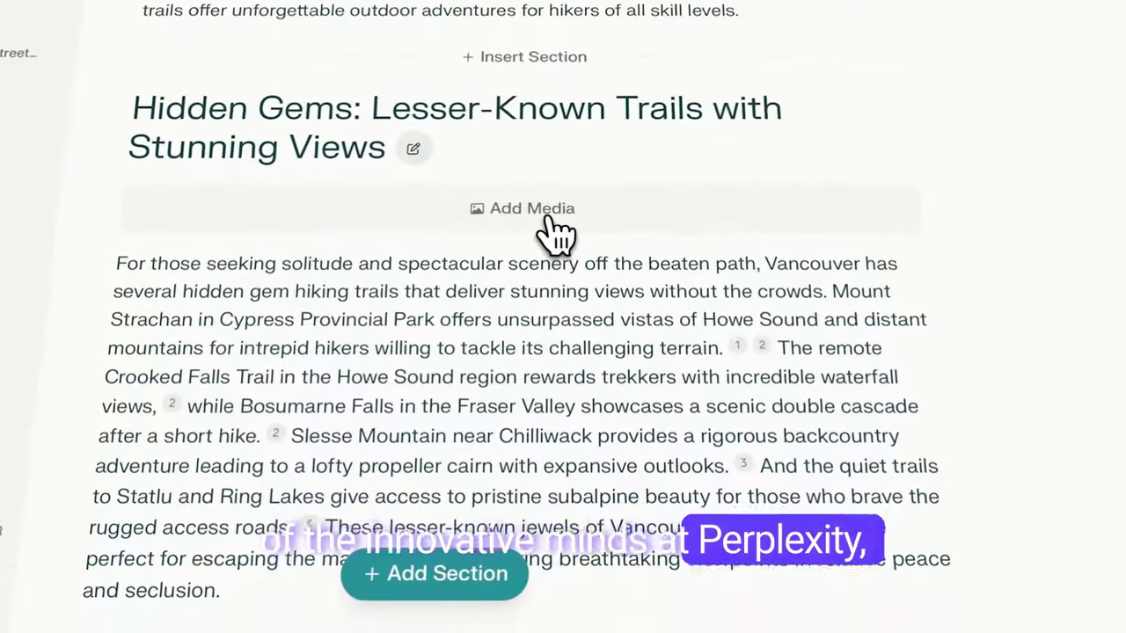
click(554, 238)
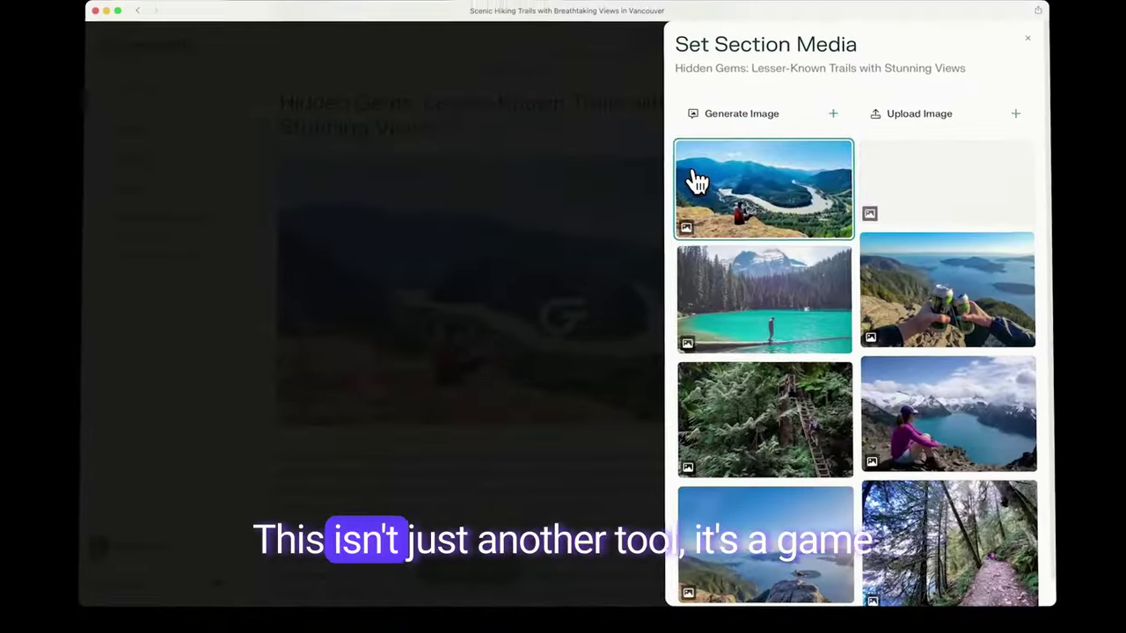
click(757, 299)
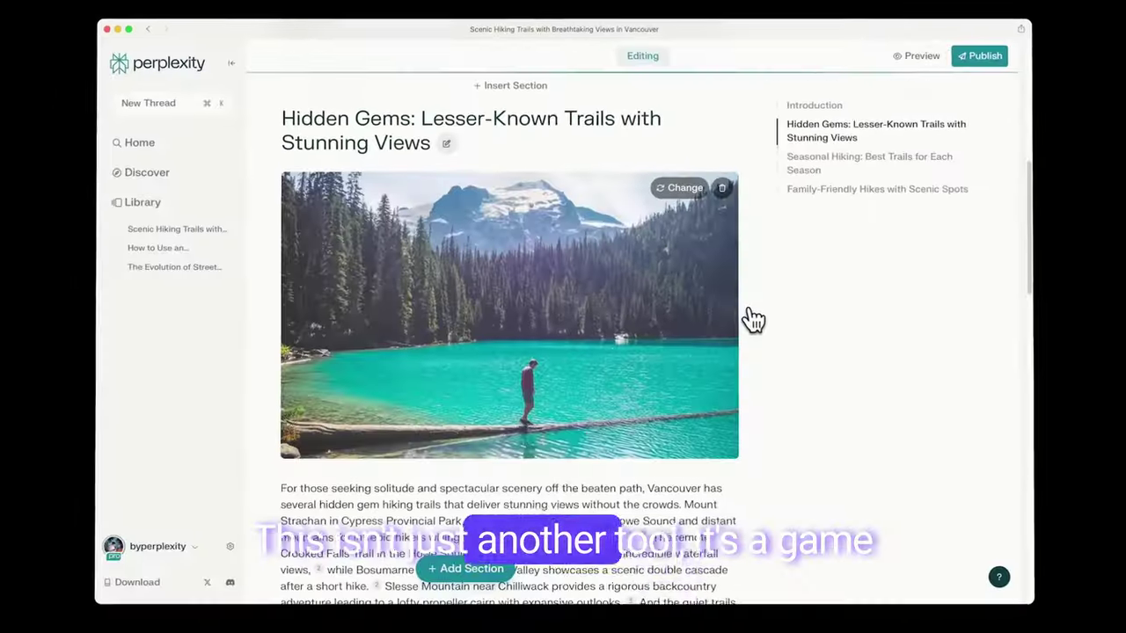
scroll(745, 327, down, 3)
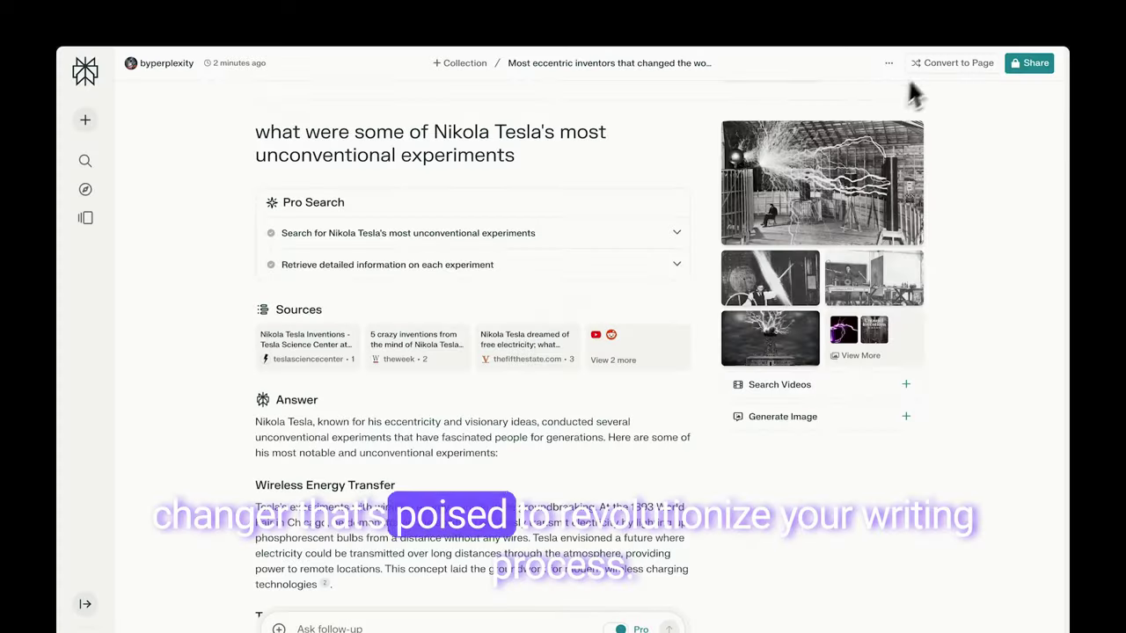
Convert the Tesla experiments thread into a Page and scroll through the result.
click(957, 64)
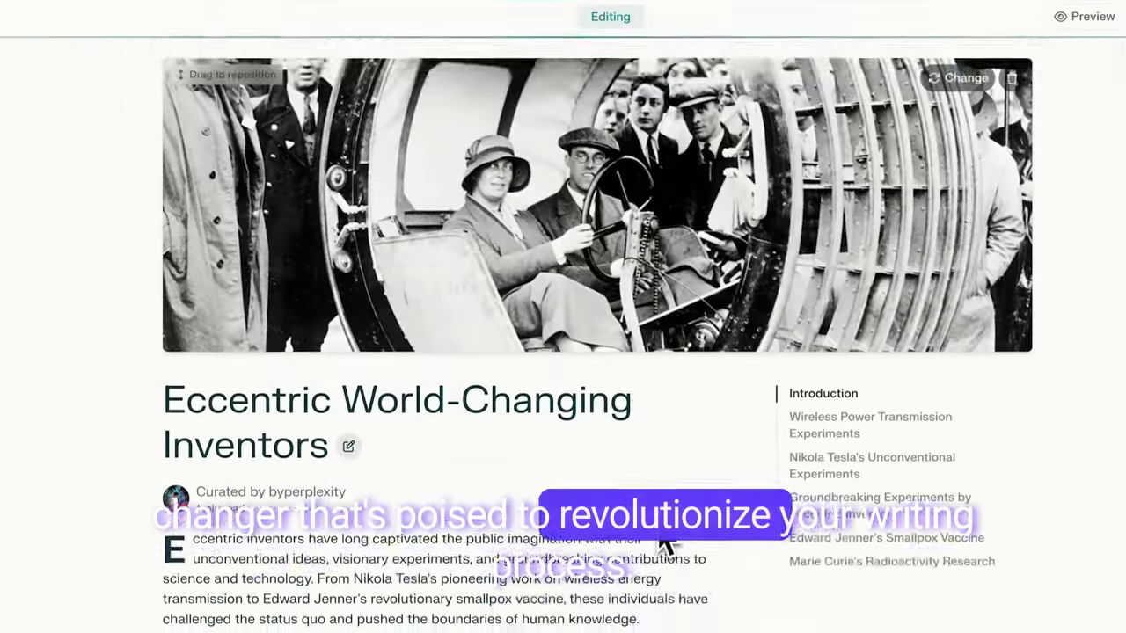
scroll(658, 522, down, 2)
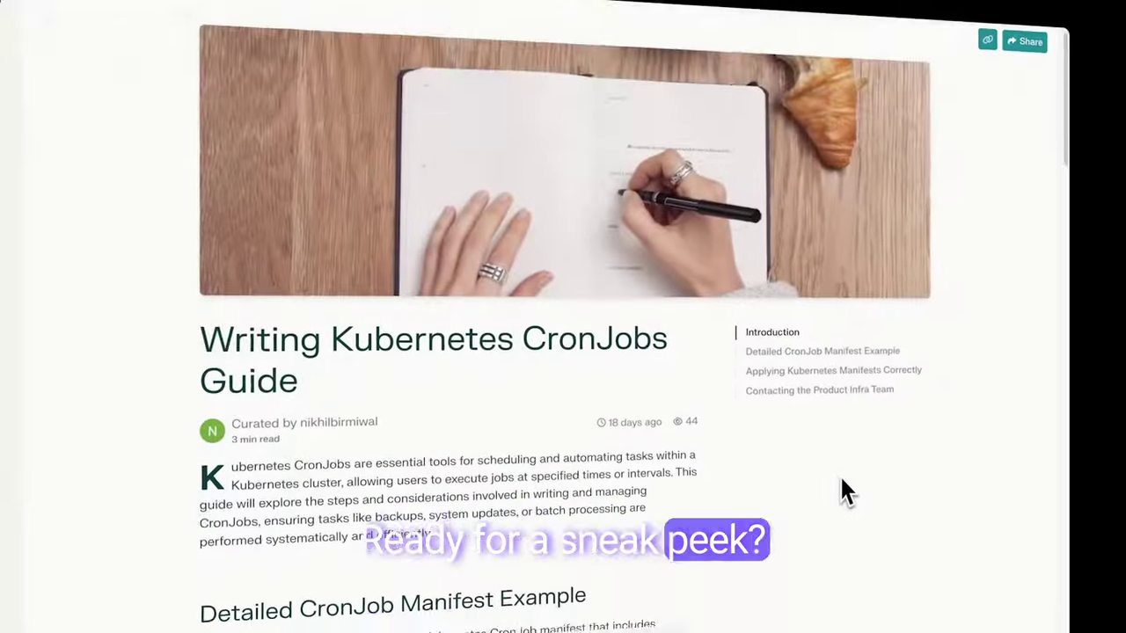
scroll(845, 475, down, 4)
scroll(853, 488, down, 5)
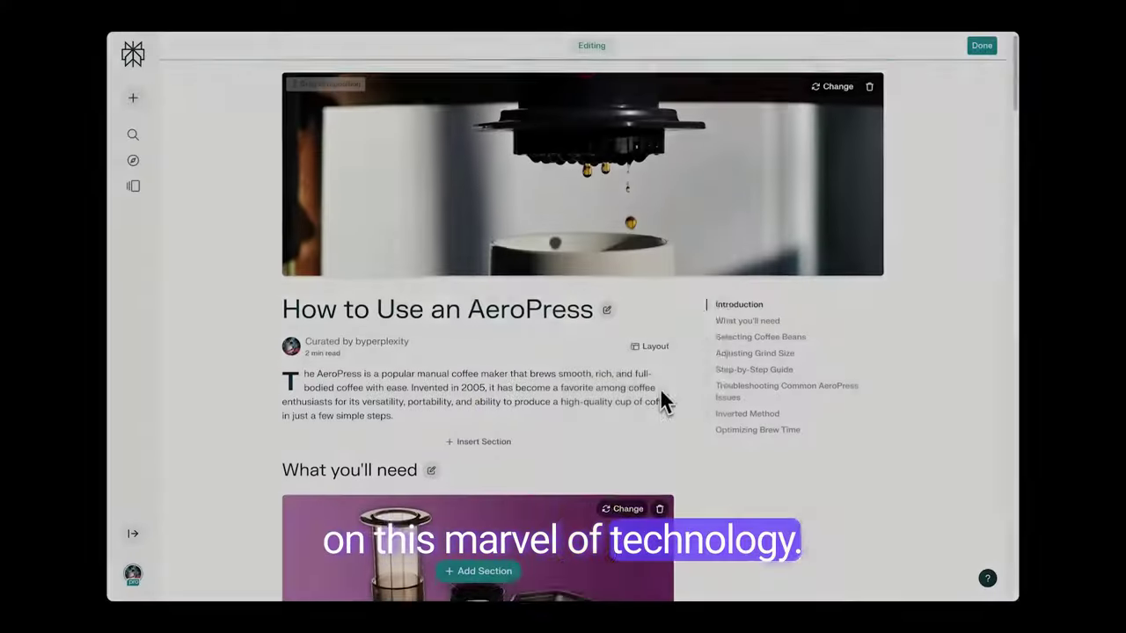
scroll(662, 393, down, 3)
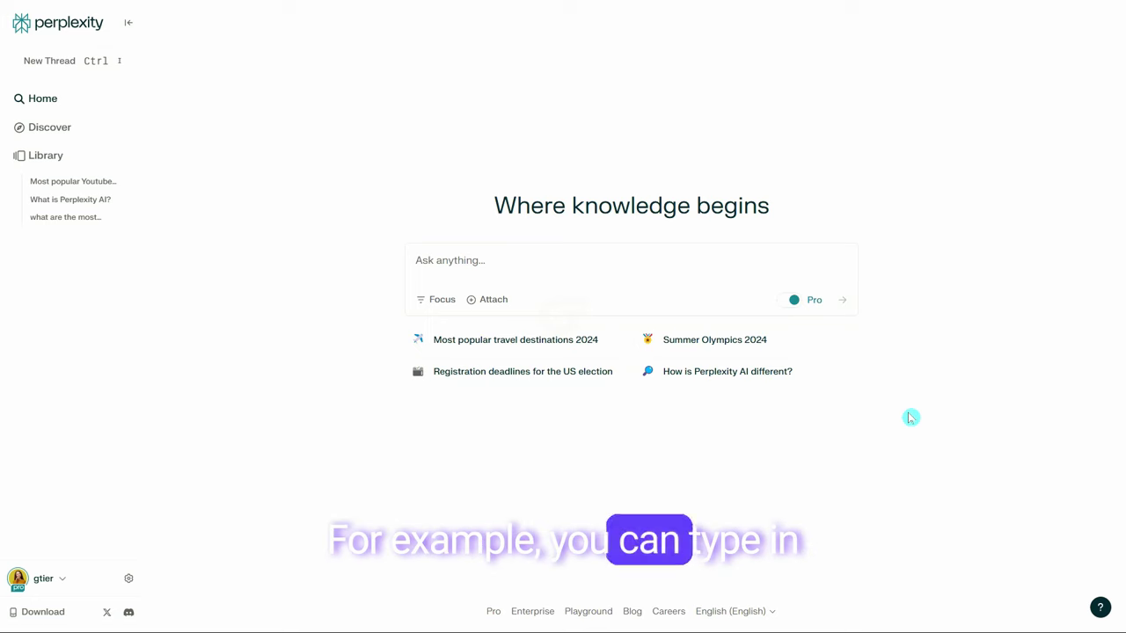
Ask 'How is Perplexity AI different?' and expand the answer's full list of sources.
click(728, 374)
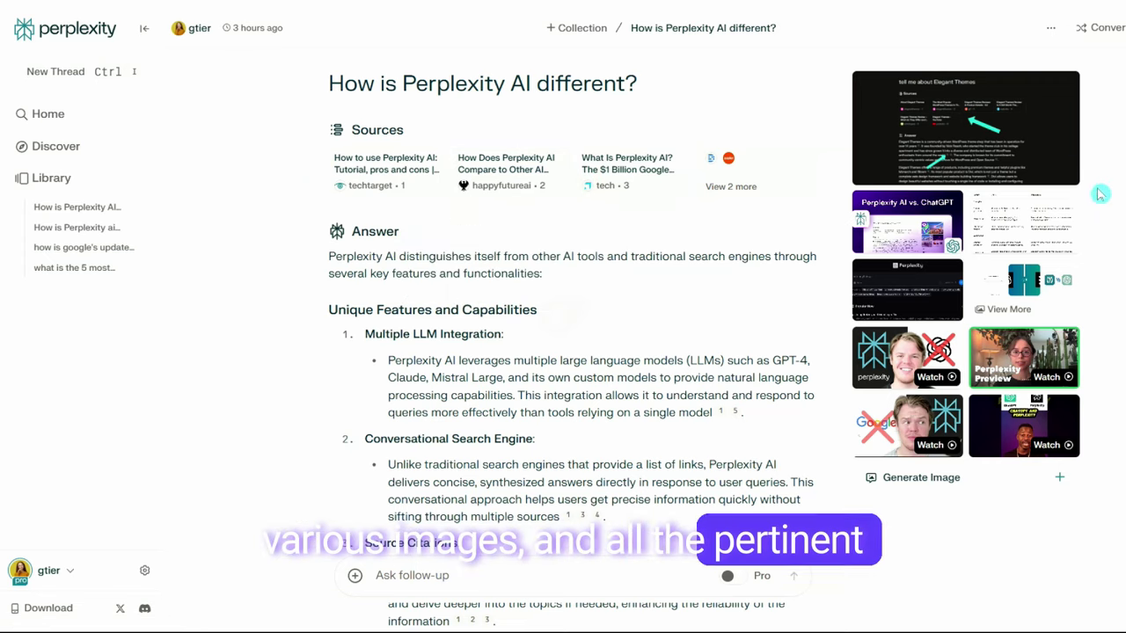
click(735, 189)
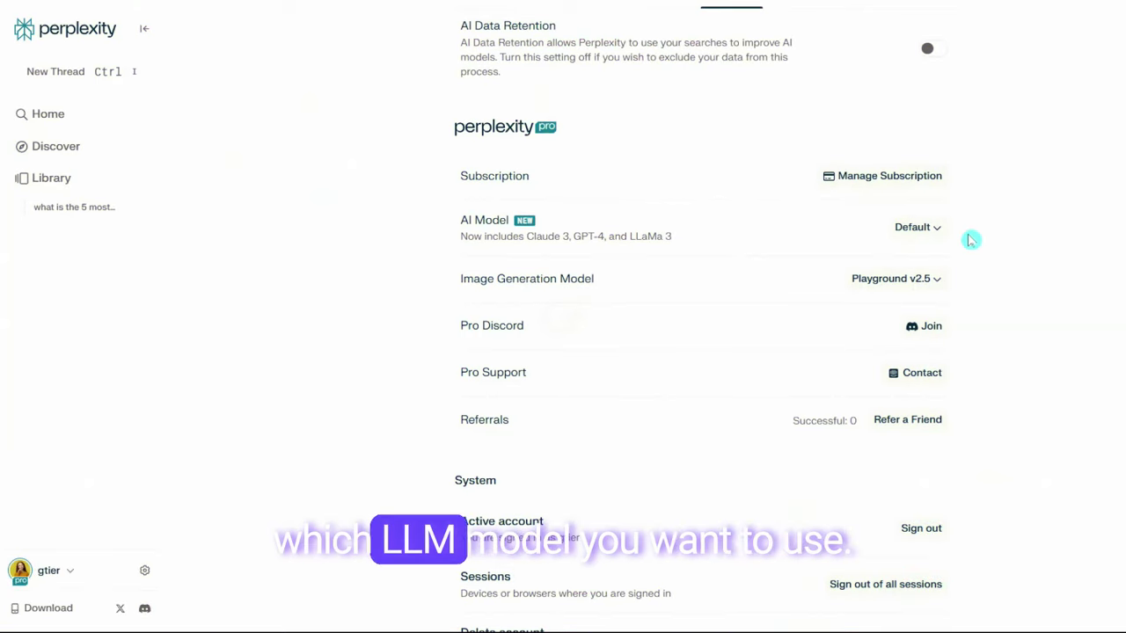
Try GPT-4o, Claude 3 Sonnet and Sonar Large 32K as AI model, settling on Claude 3 Opus.
click(937, 229)
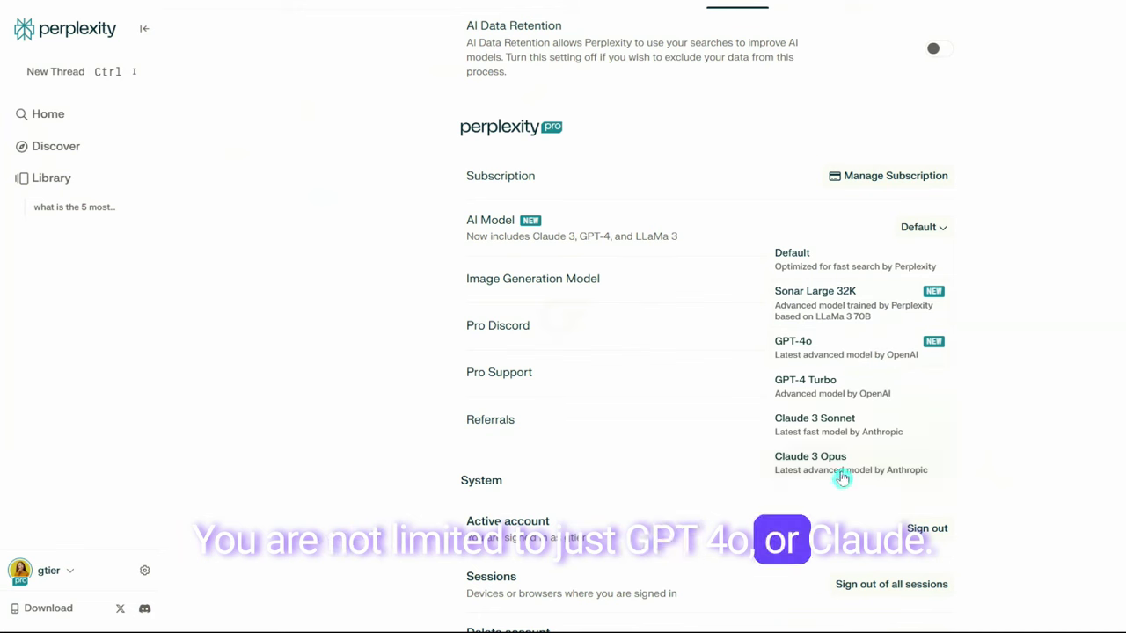
click(831, 357)
click(941, 227)
click(846, 417)
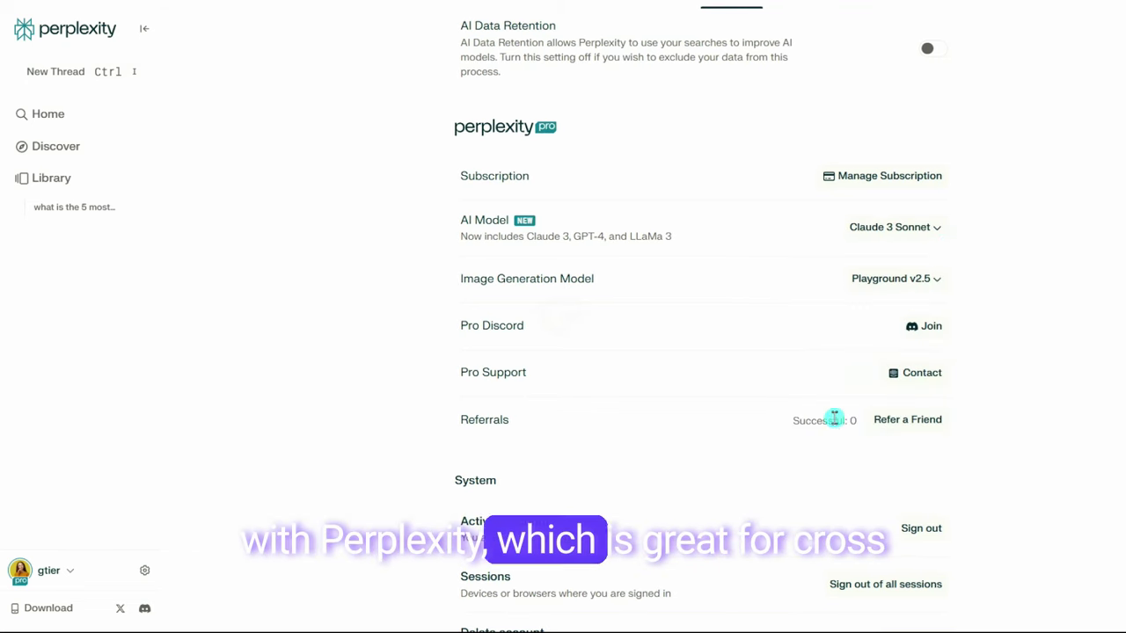
click(944, 234)
click(857, 299)
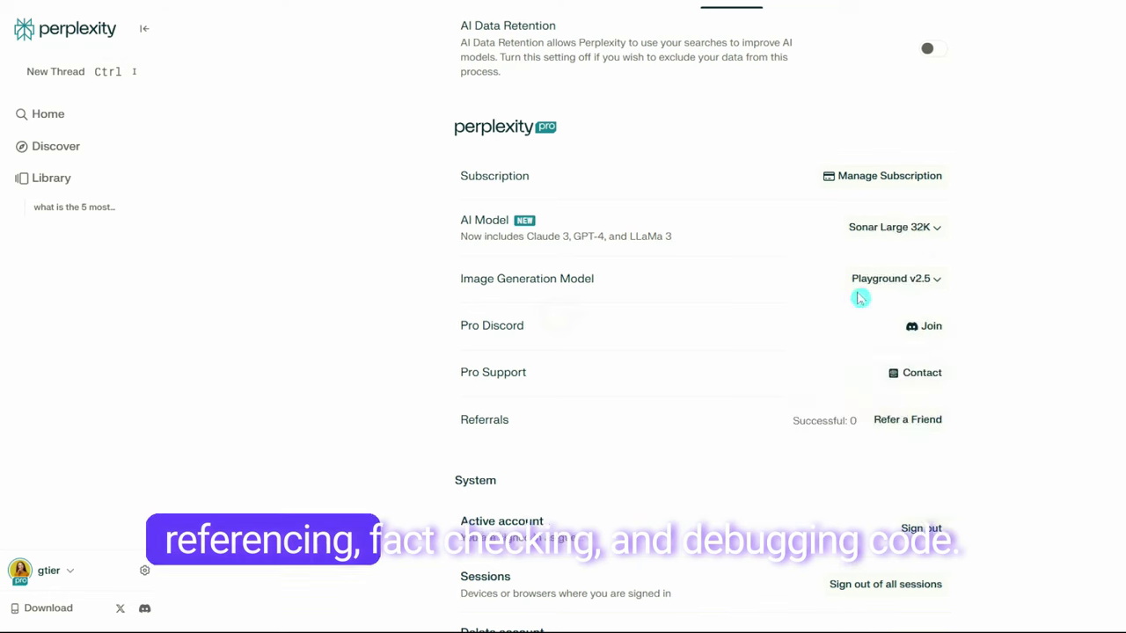
click(941, 230)
click(833, 459)
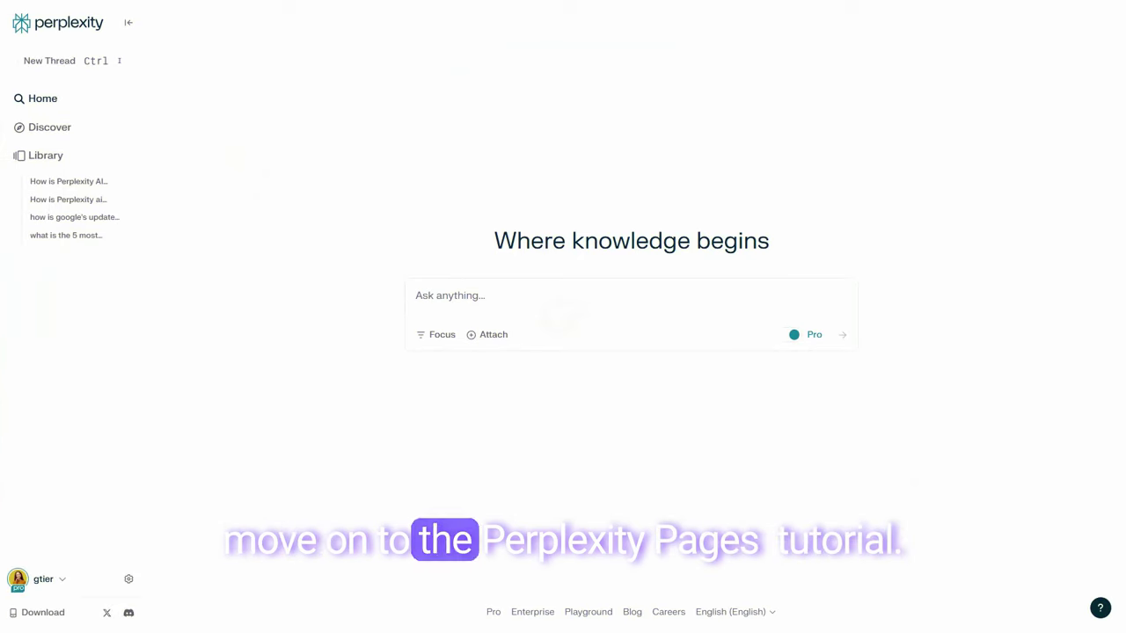
Ask how to use Perplexity Pages, with follow-ups on paid-account access and future free availability.
key(Return)
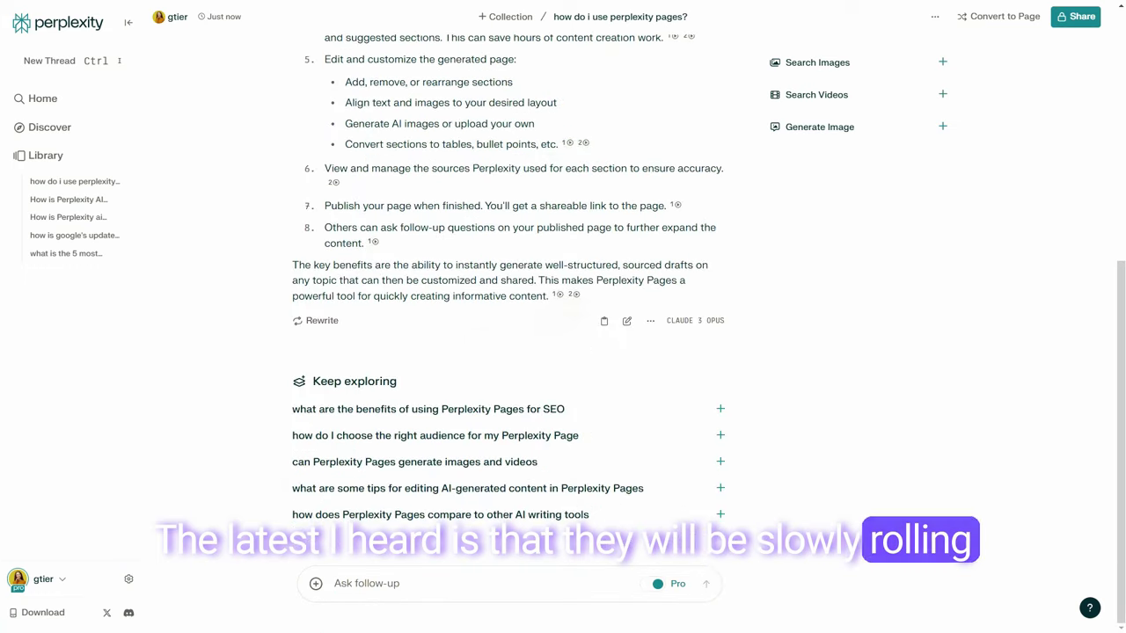
click(356, 584)
text(do you need a paid account in order to use perplexity pages?)
key(Return)
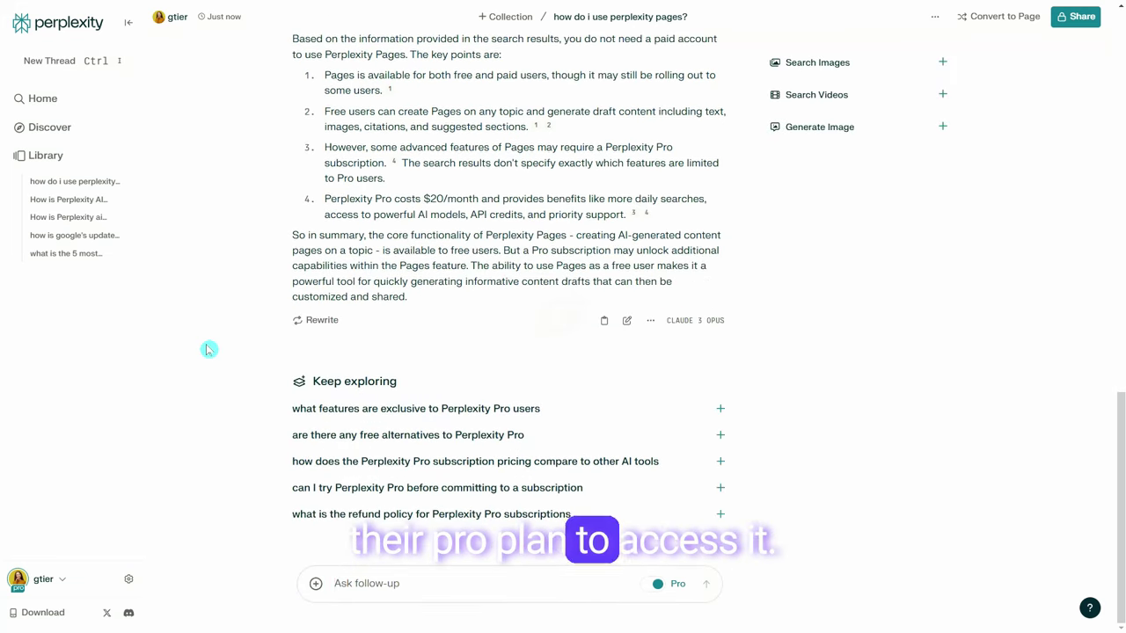
text(will perplexity pages be available for free in the future?)
key(Return)
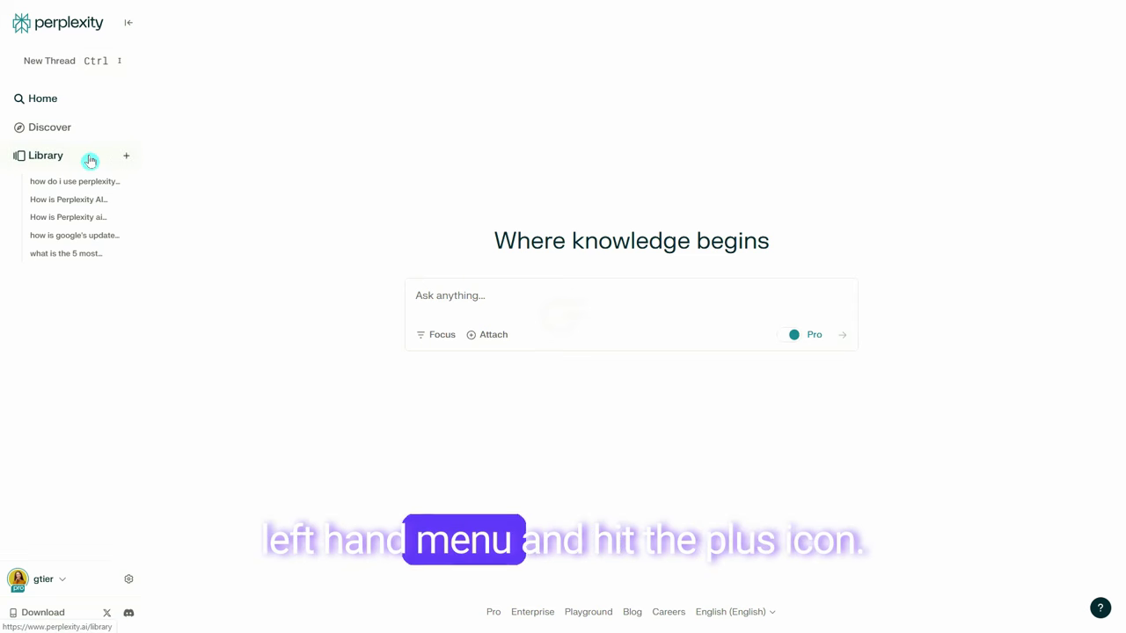
Create a new Page on the stages of artificial intelligence and generate its article.
click(125, 157)
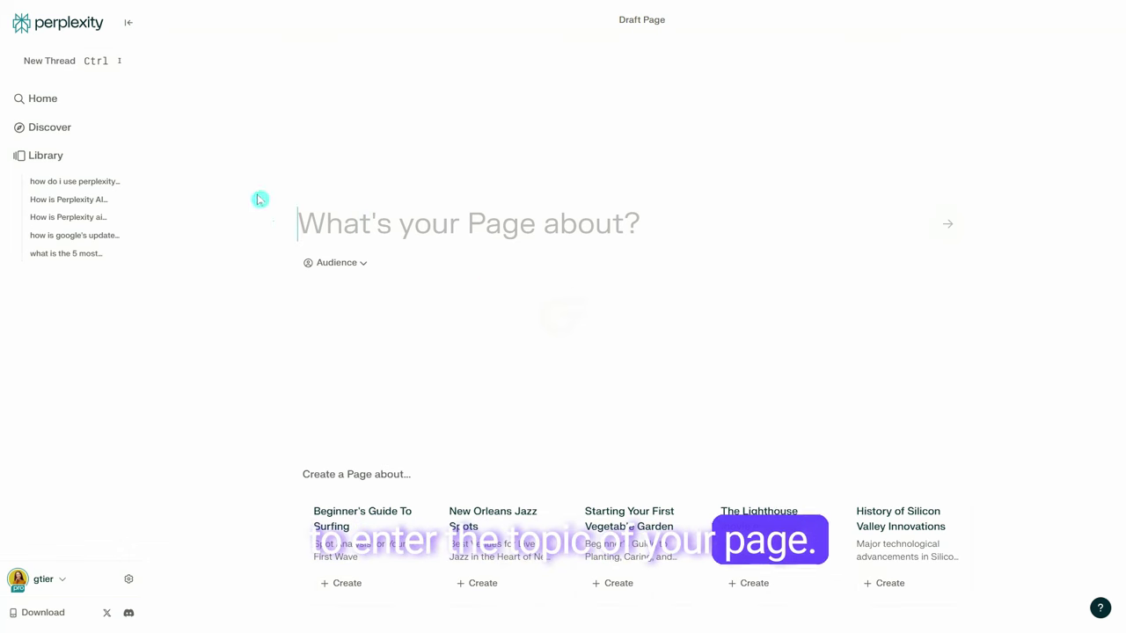
text(what are the stages of artificial intelligence?)
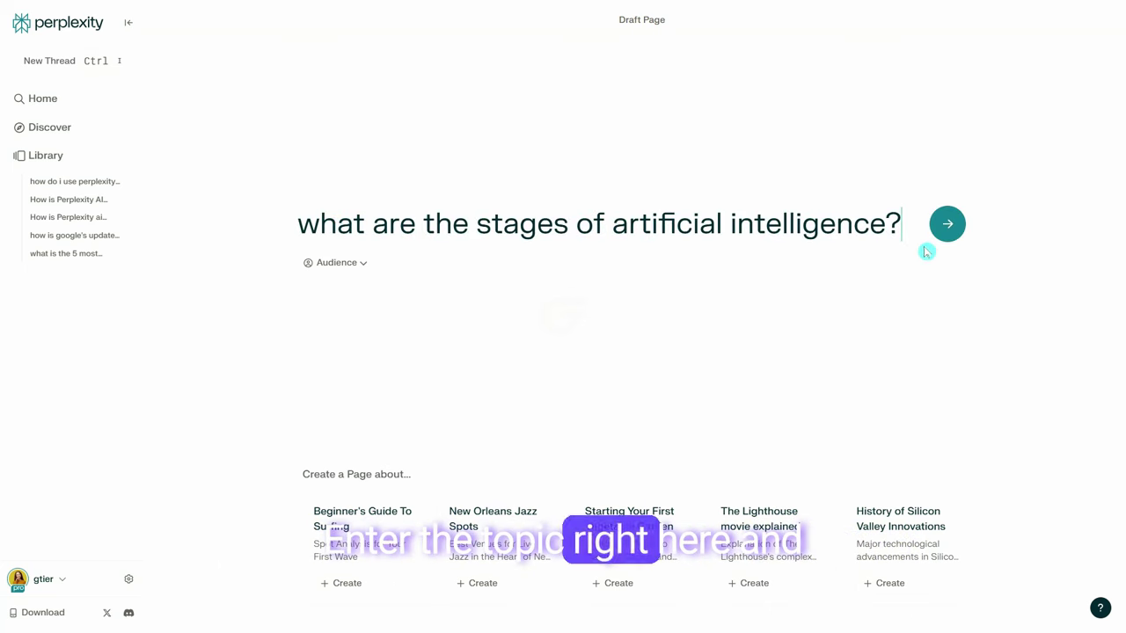
click(944, 226)
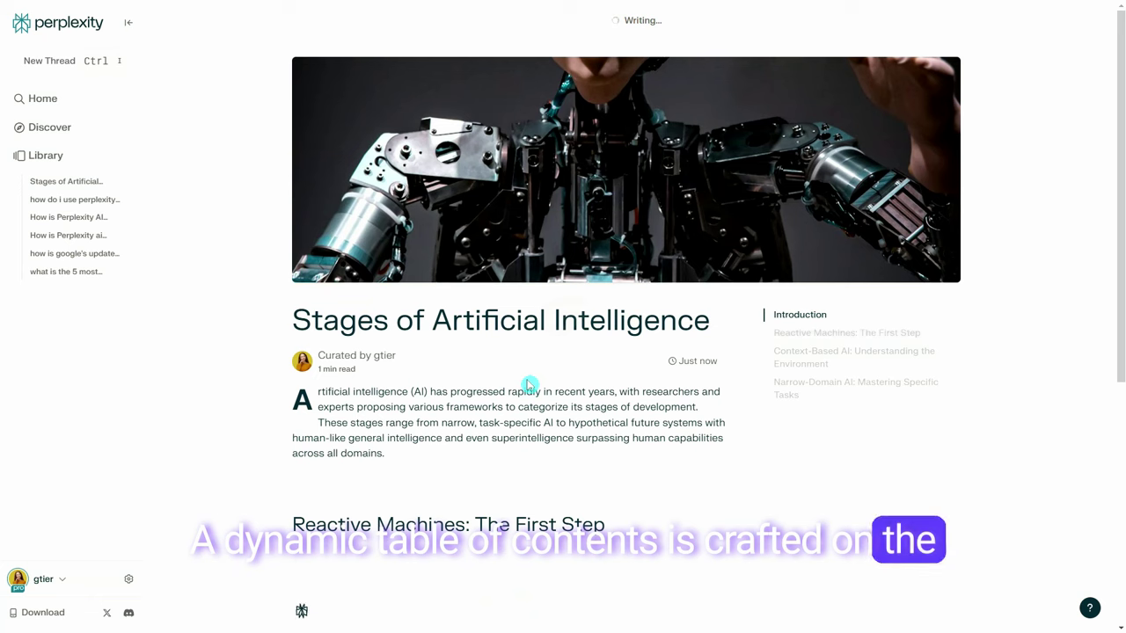
Add the suggested Reactive Machines in Gaming section to the Stages of Artificial Intelligence page.
scroll(514, 406, down, 3)
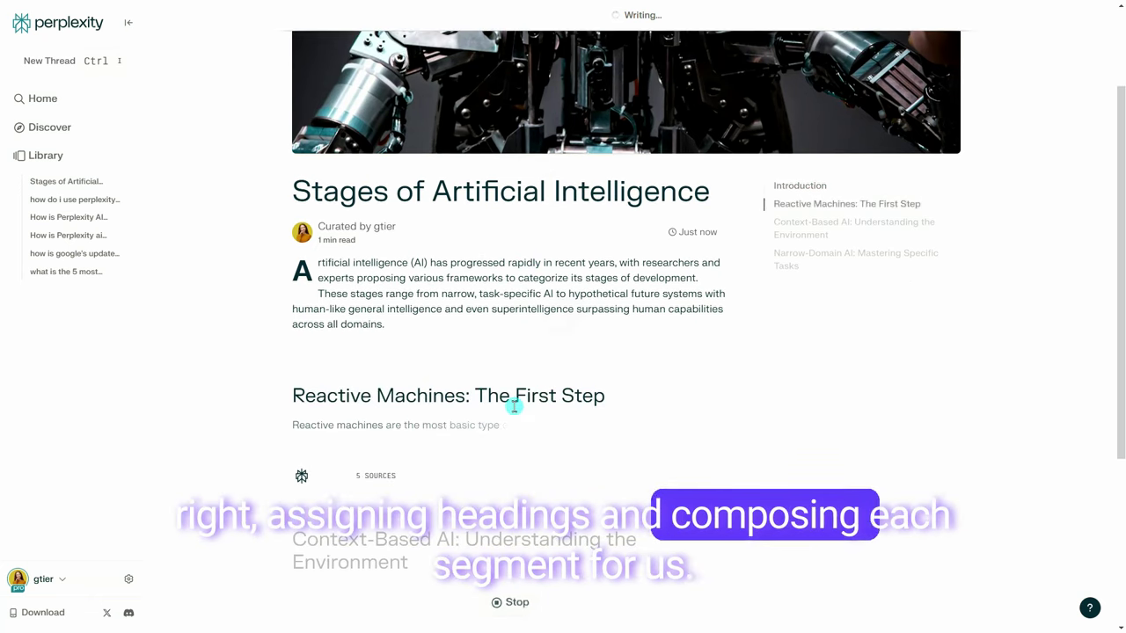
scroll(238, 343, down, 2)
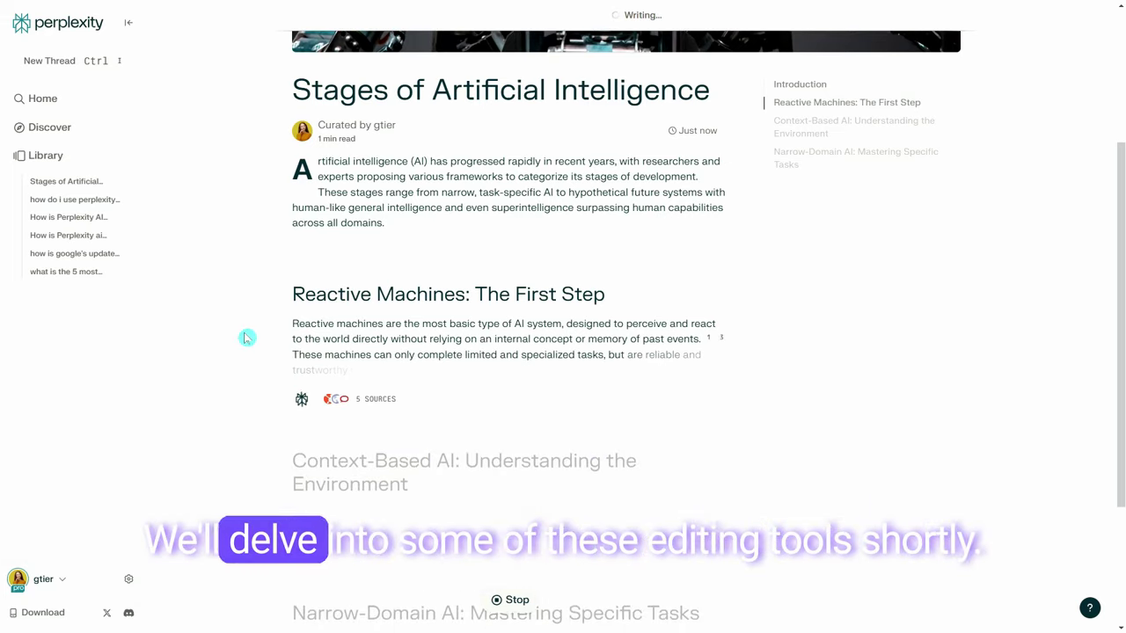
scroll(266, 155, up, 5)
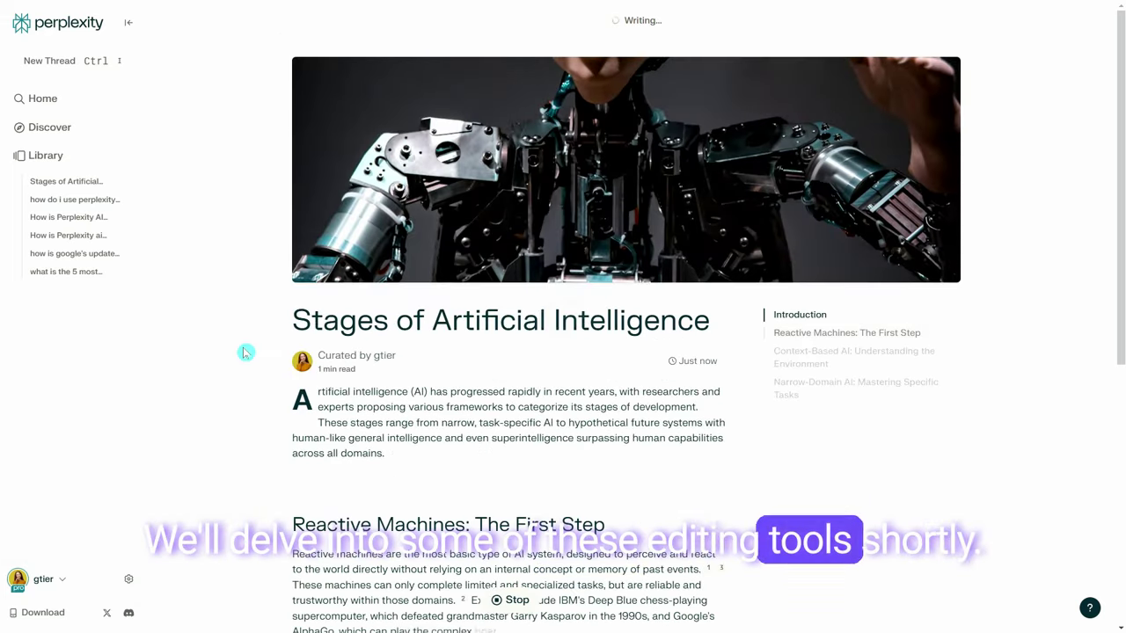
scroll(244, 361, down, 4)
scroll(242, 364, down, 2)
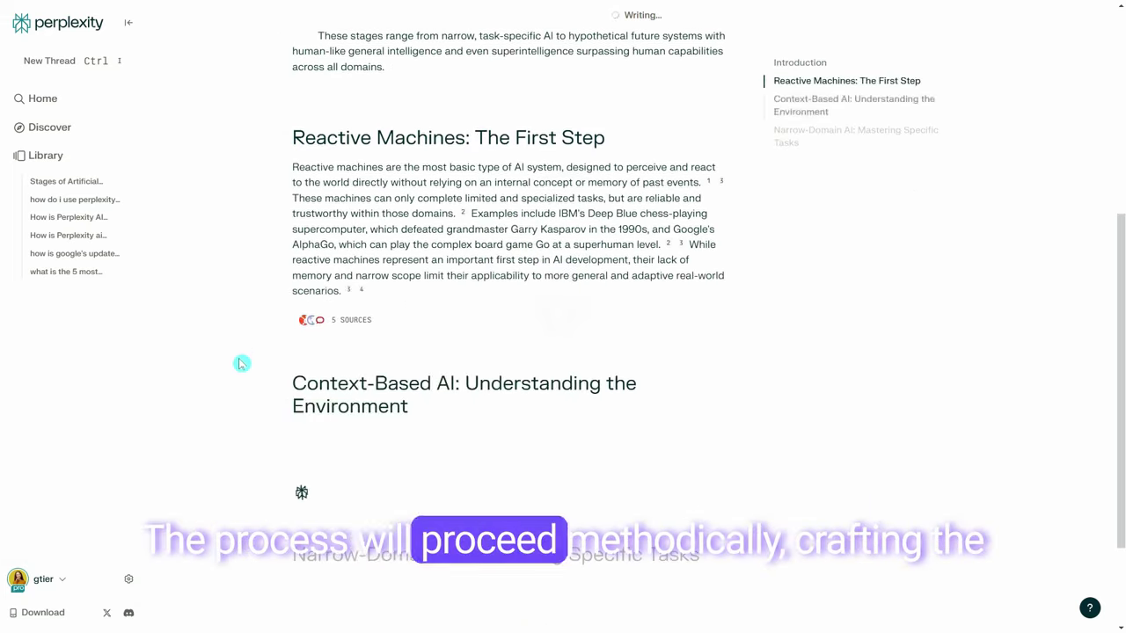
scroll(242, 363, down, 2)
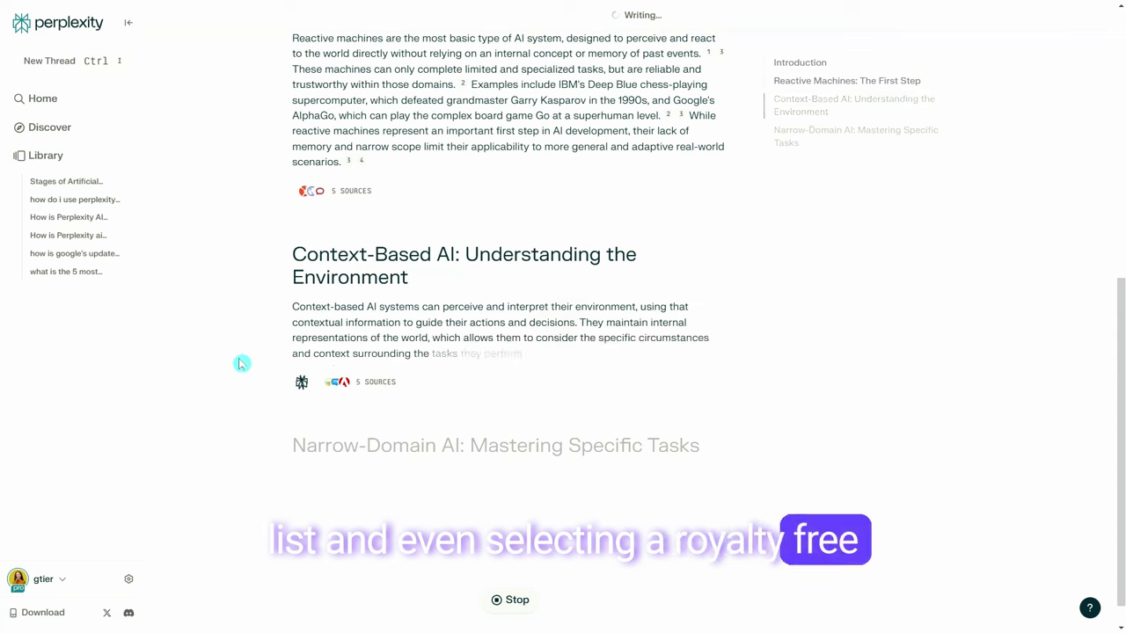
scroll(242, 363, down, 1)
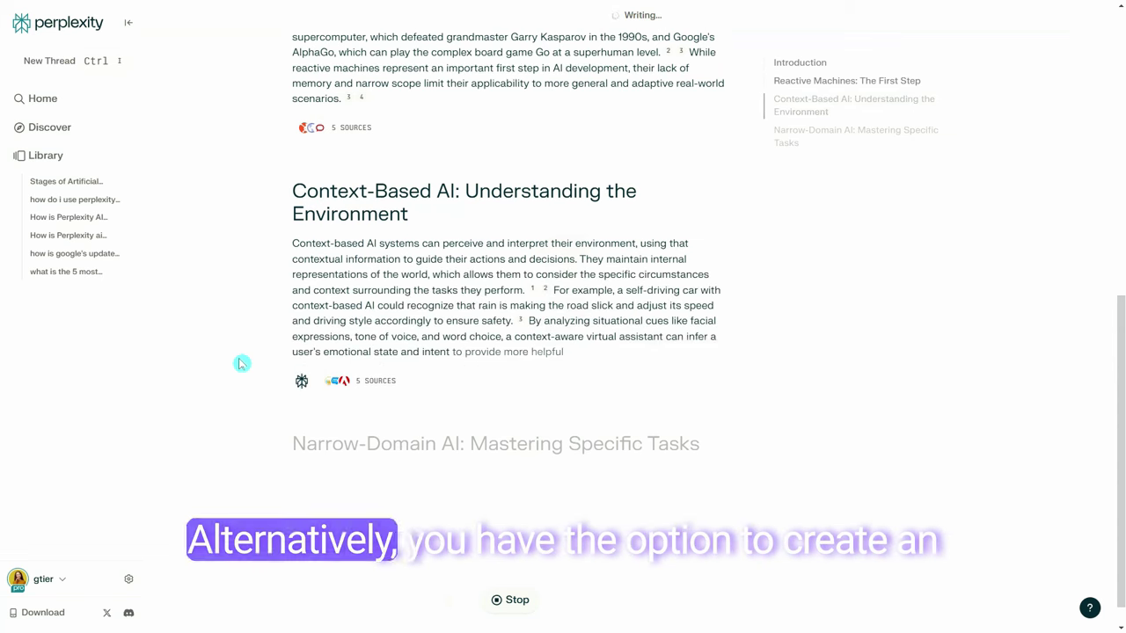
scroll(242, 363, down, 1)
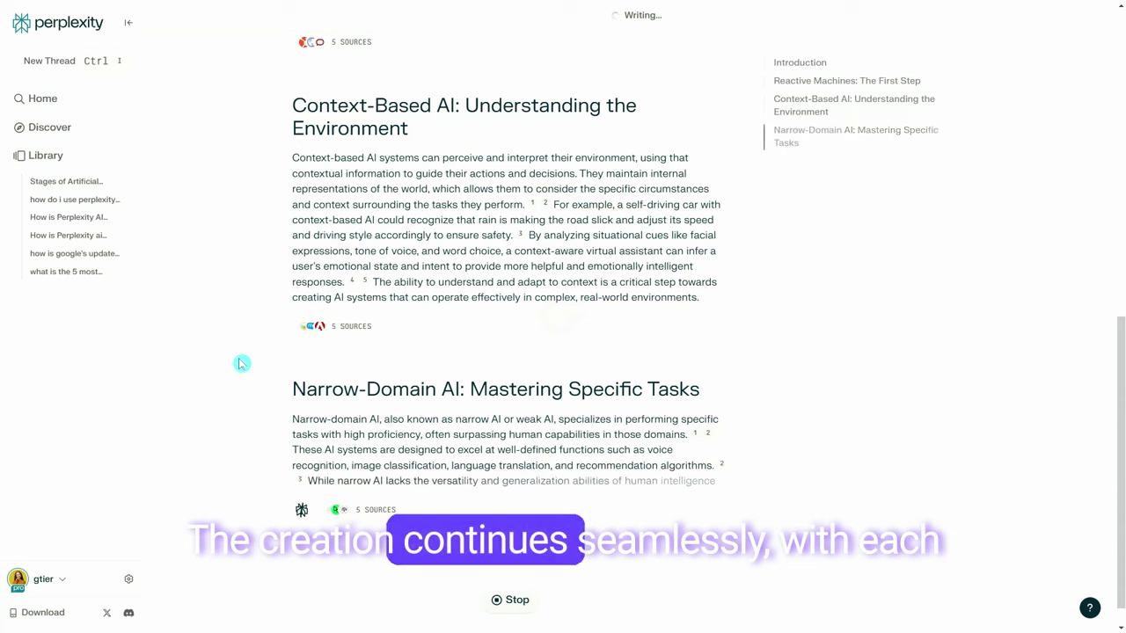
scroll(242, 363, down, 4)
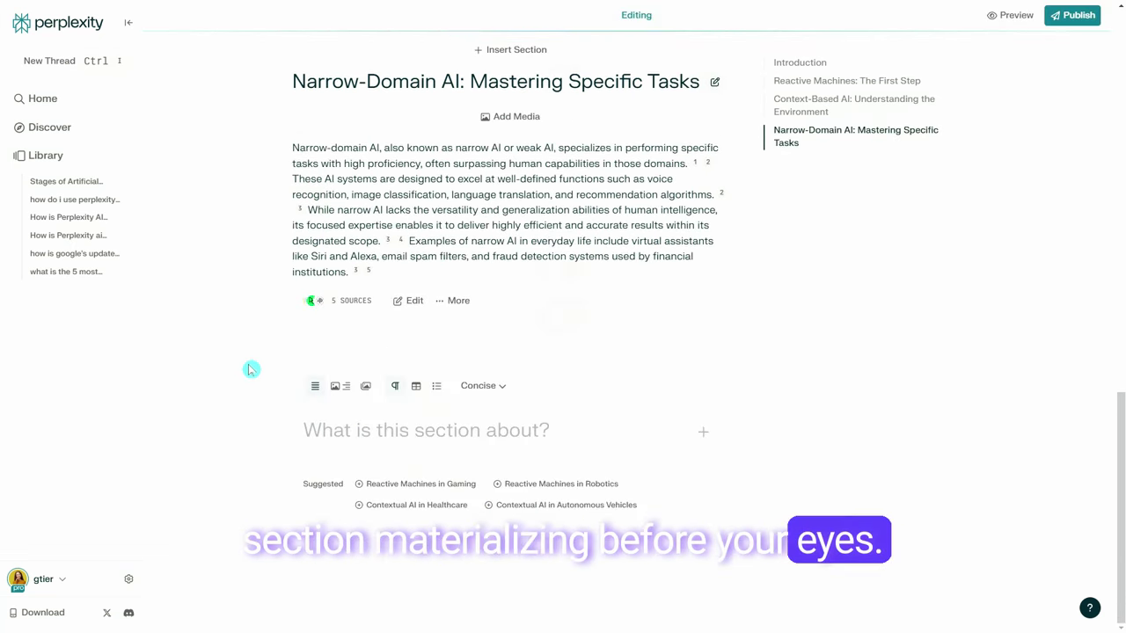
click(421, 485)
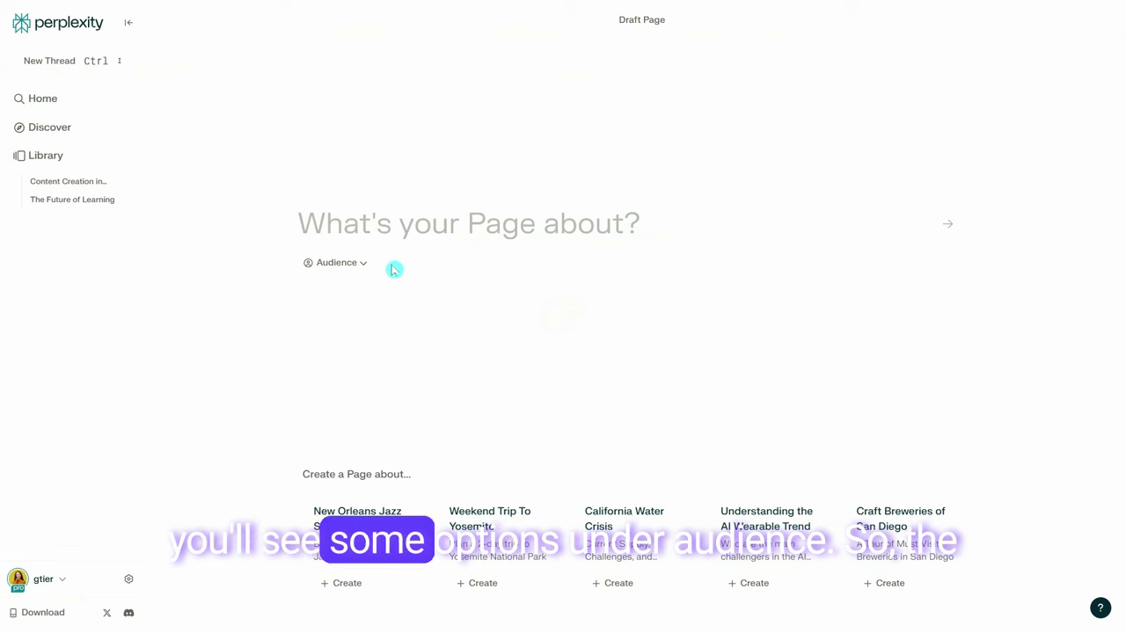
Set the new Page's audience to Experts, then open Content Creation in 2024 for editing.
click(368, 265)
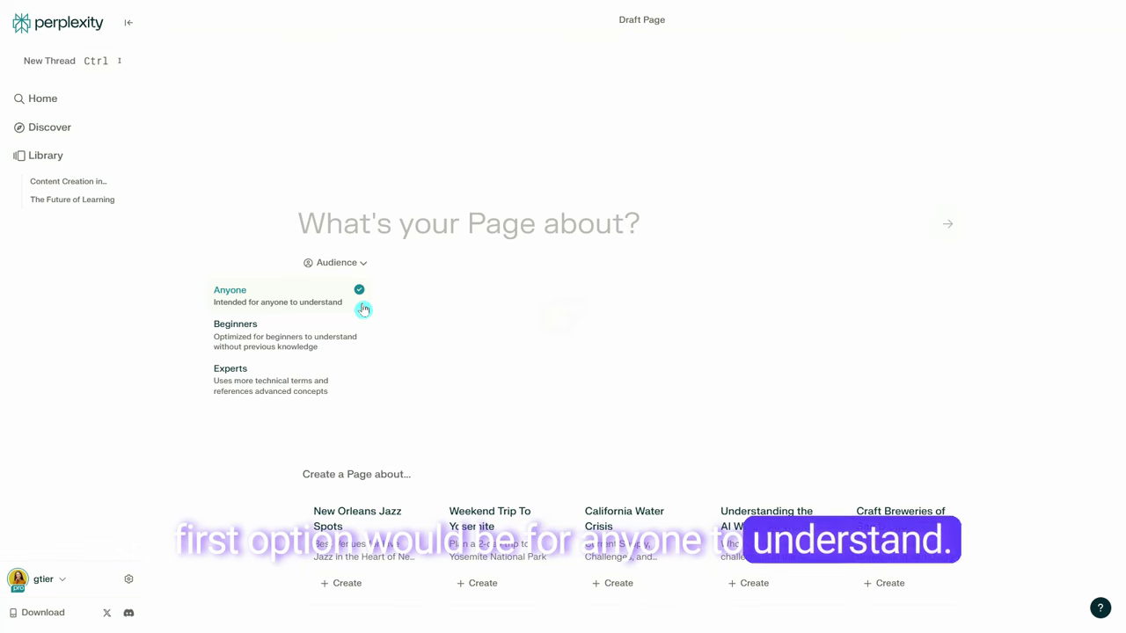
click(360, 397)
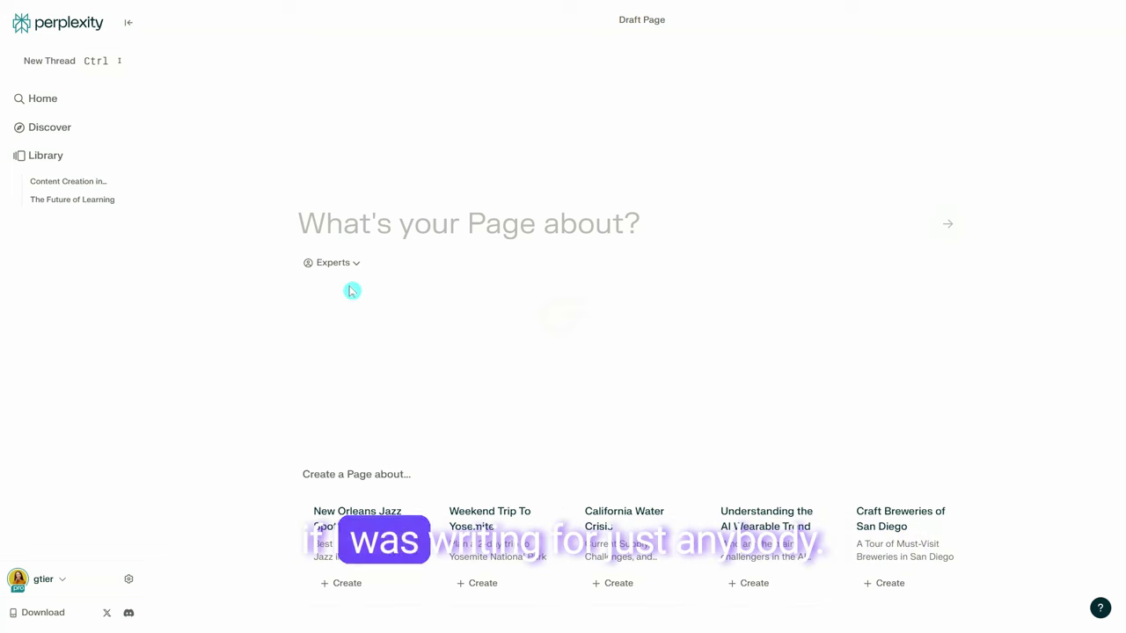
click(93, 182)
click(992, 20)
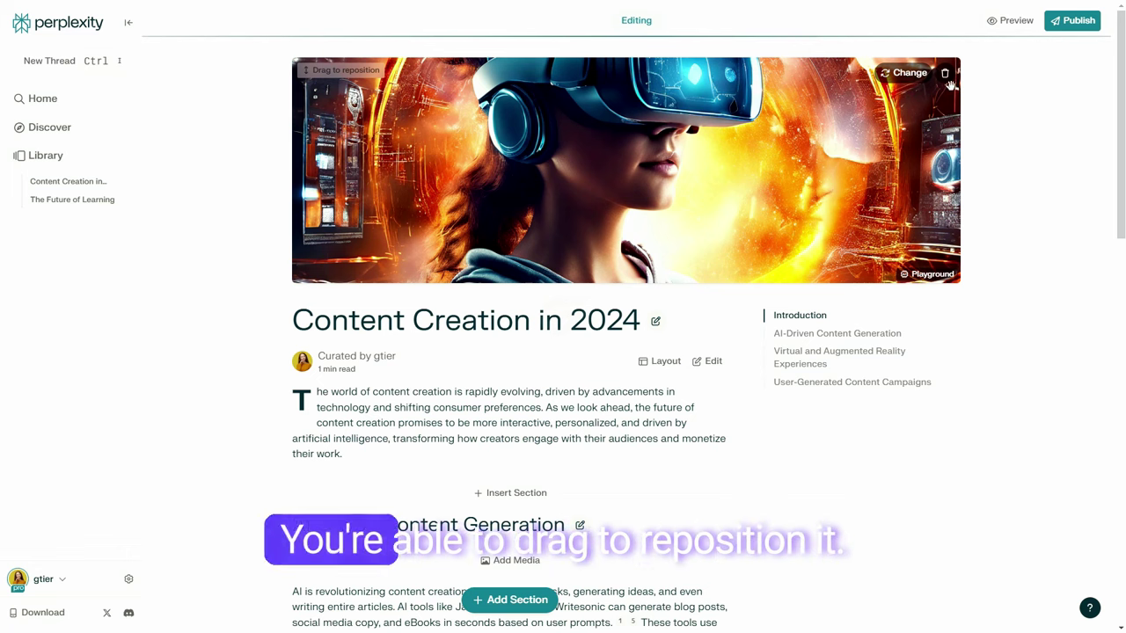
Reposition the header picture, then replace it with the Master the Art of Content Creation image.
drag(794, 137, 801, 176)
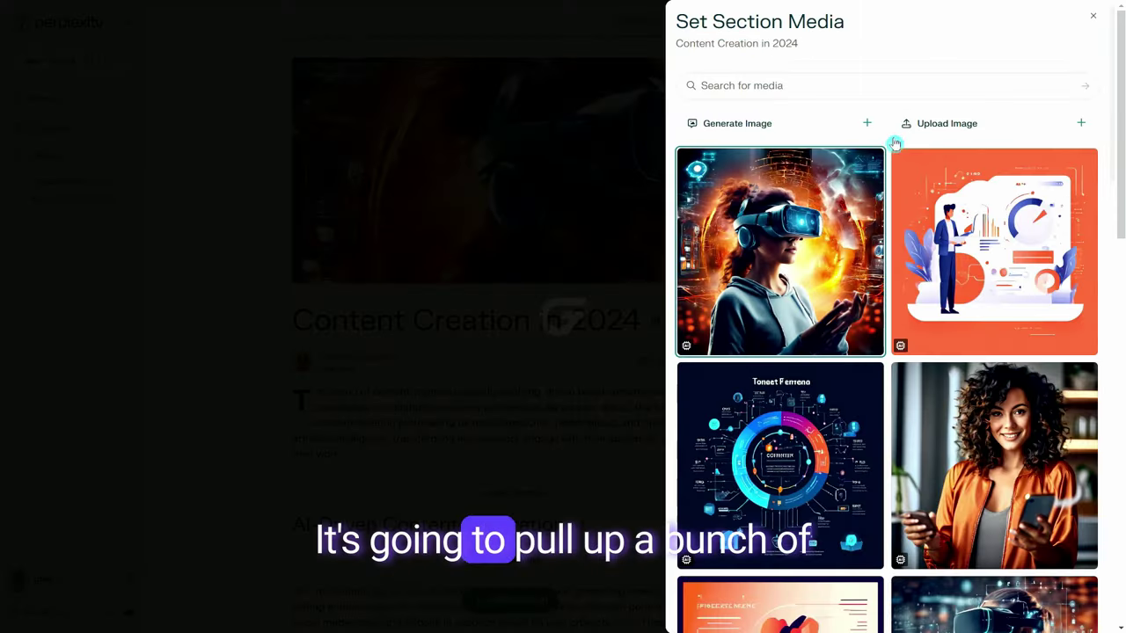
click(912, 78)
scroll(944, 233, down, 10)
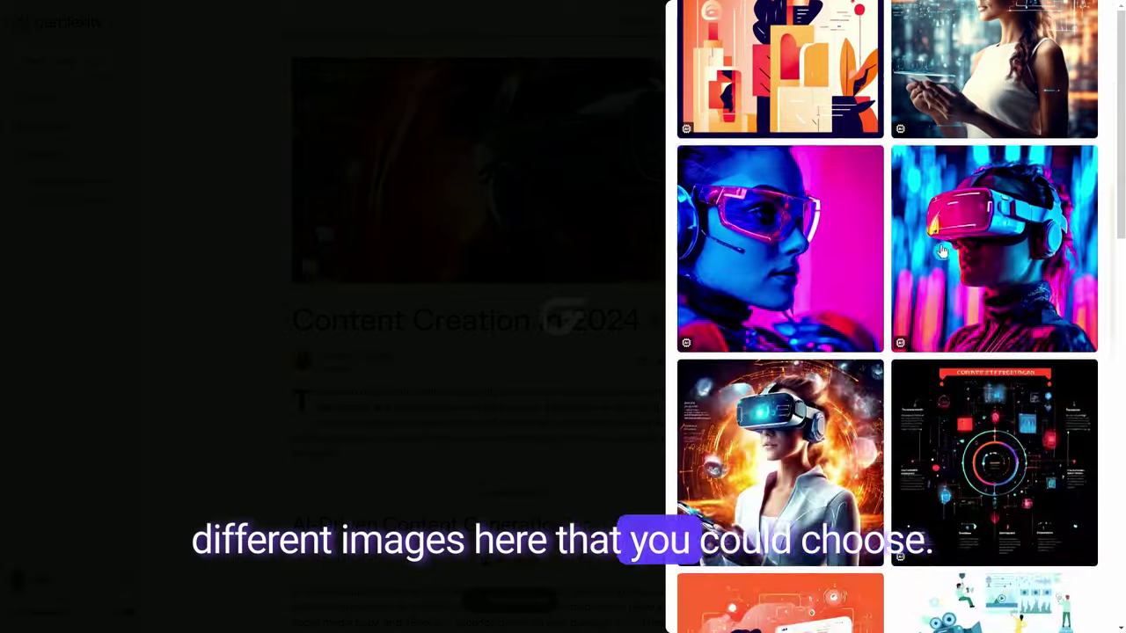
scroll(942, 251, down, 2)
scroll(880, 176, up, 10)
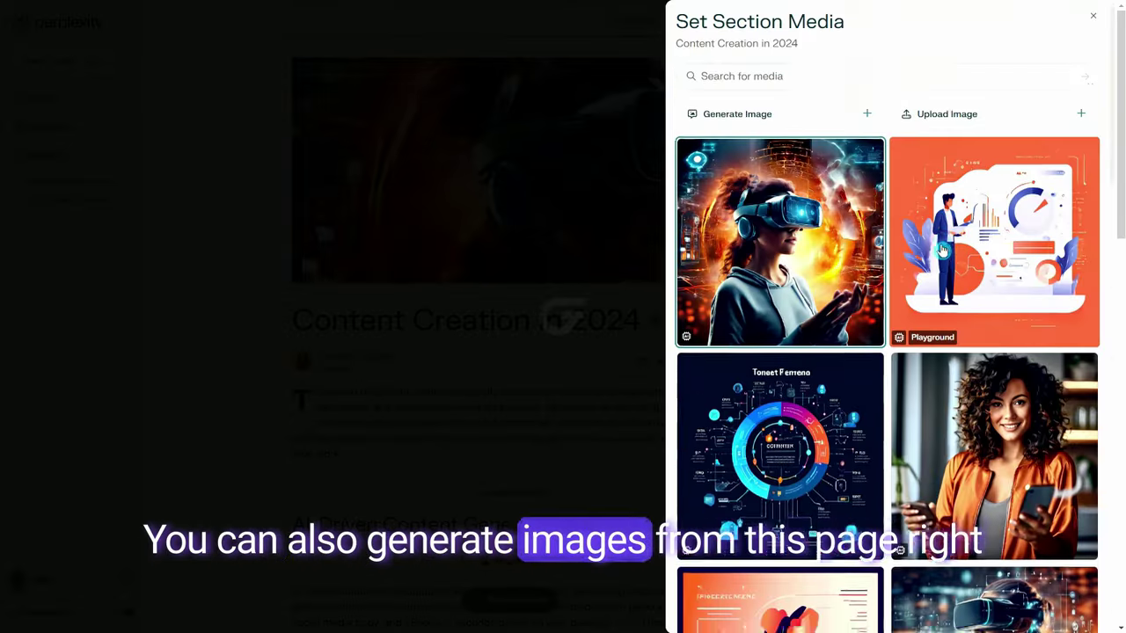
click(870, 125)
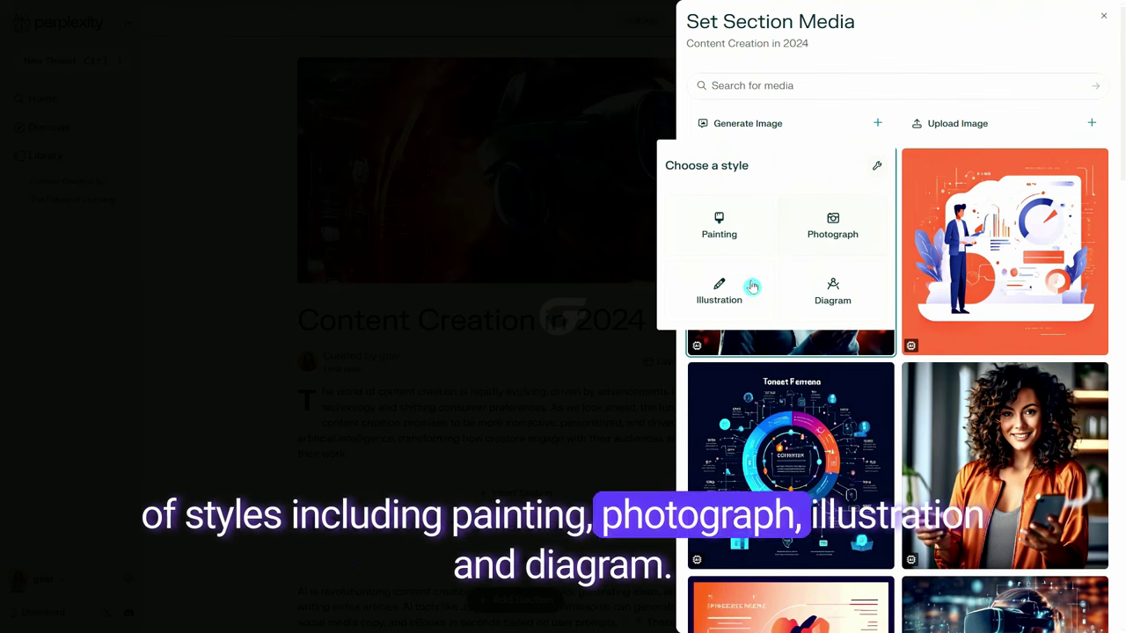
scroll(896, 363, down, 15)
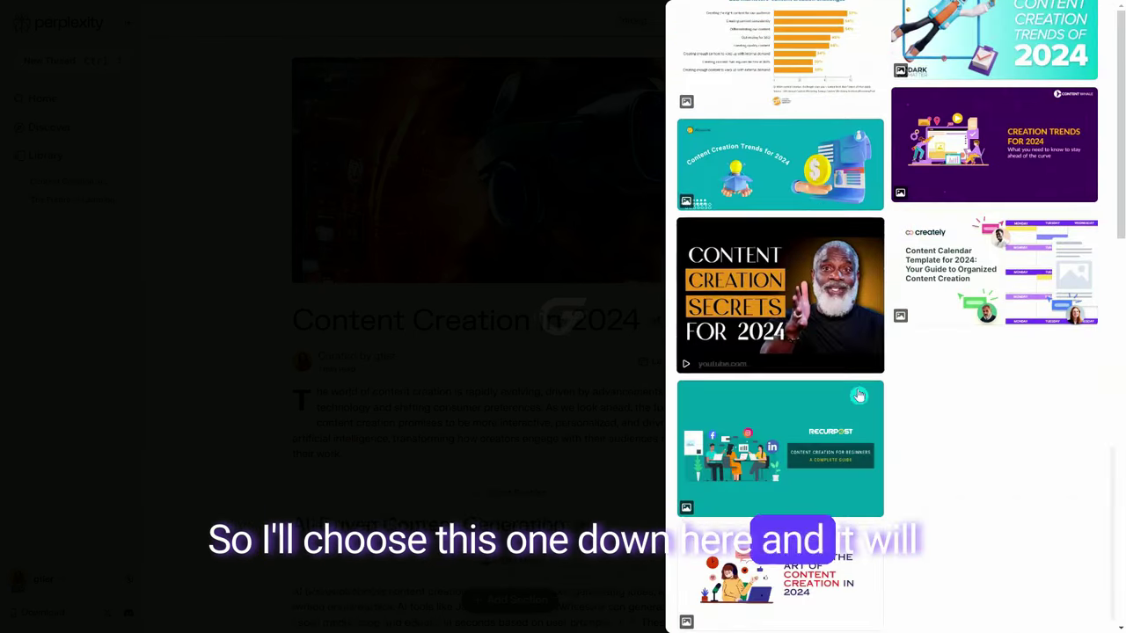
click(780, 576)
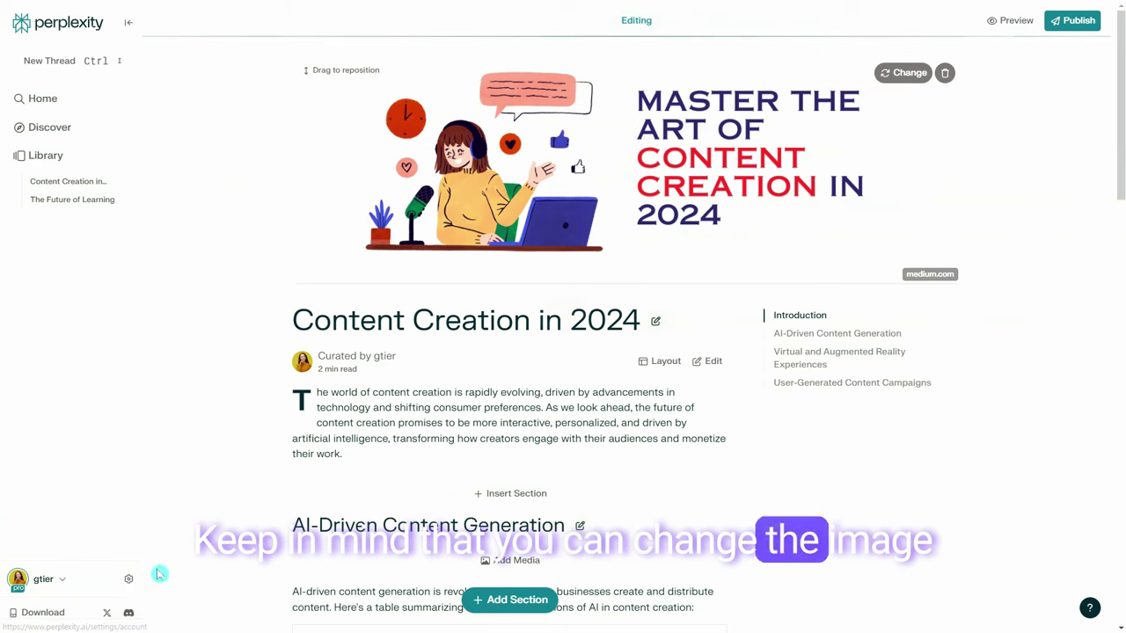
Review the image generation models, keep Playground v2.5, and return to Content Creation in 2024.
click(130, 580)
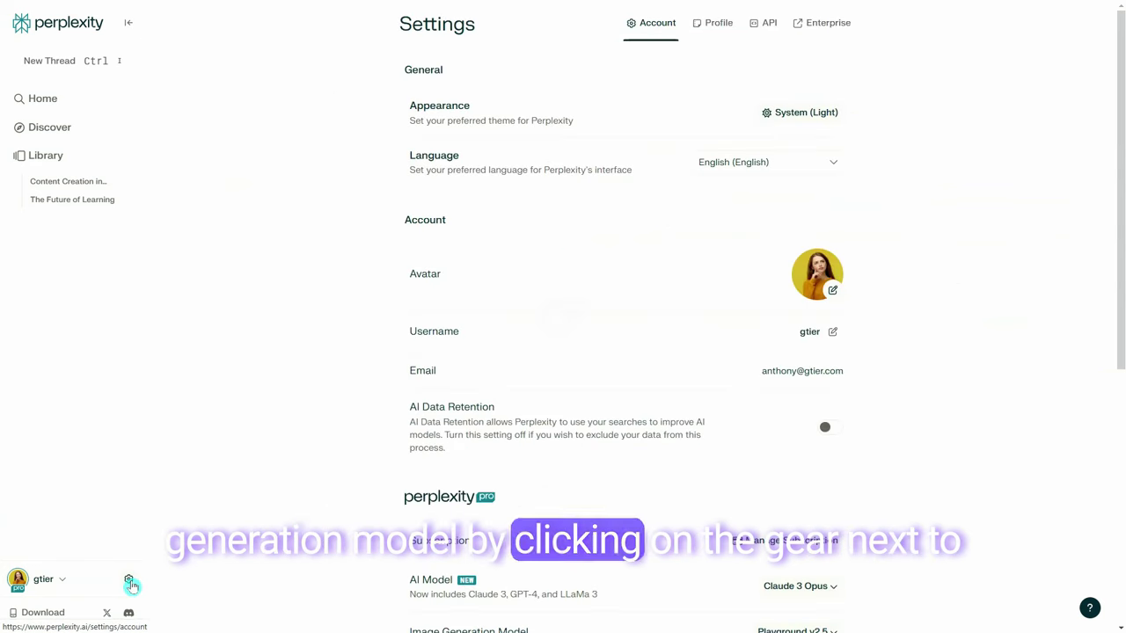
scroll(326, 524, down, 3)
scroll(327, 524, down, 2)
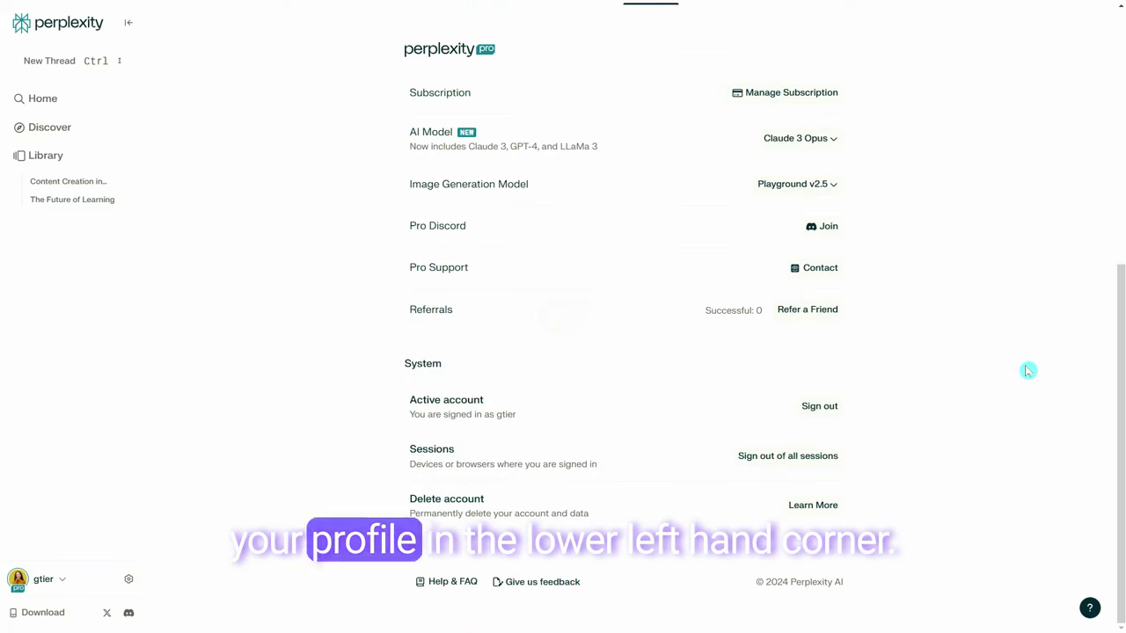
click(836, 186)
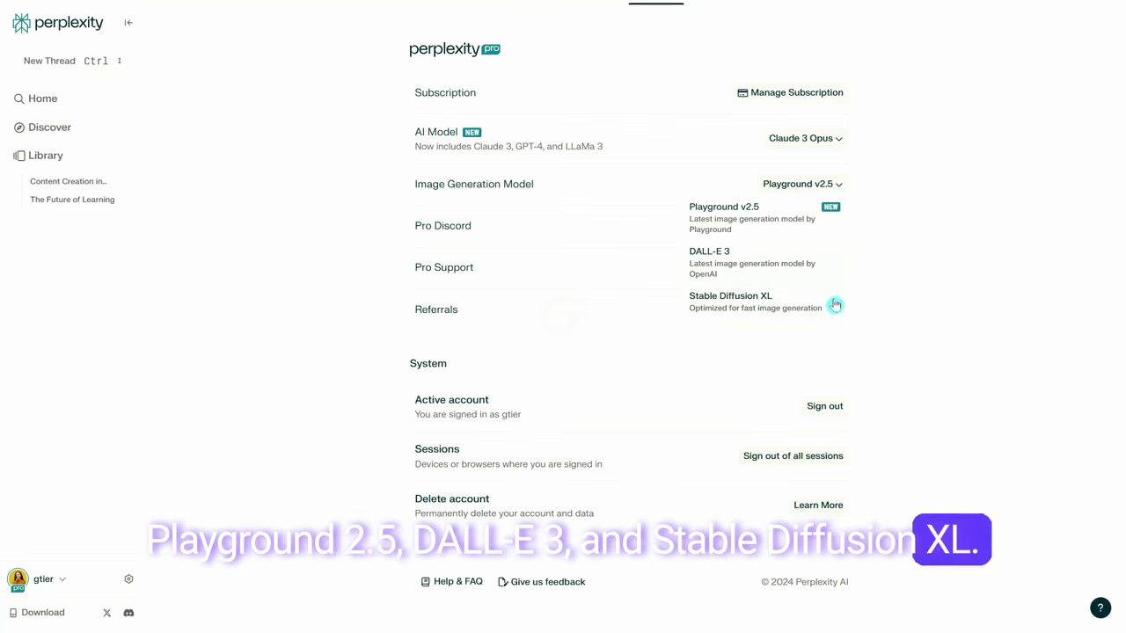
click(915, 303)
click(146, 183)
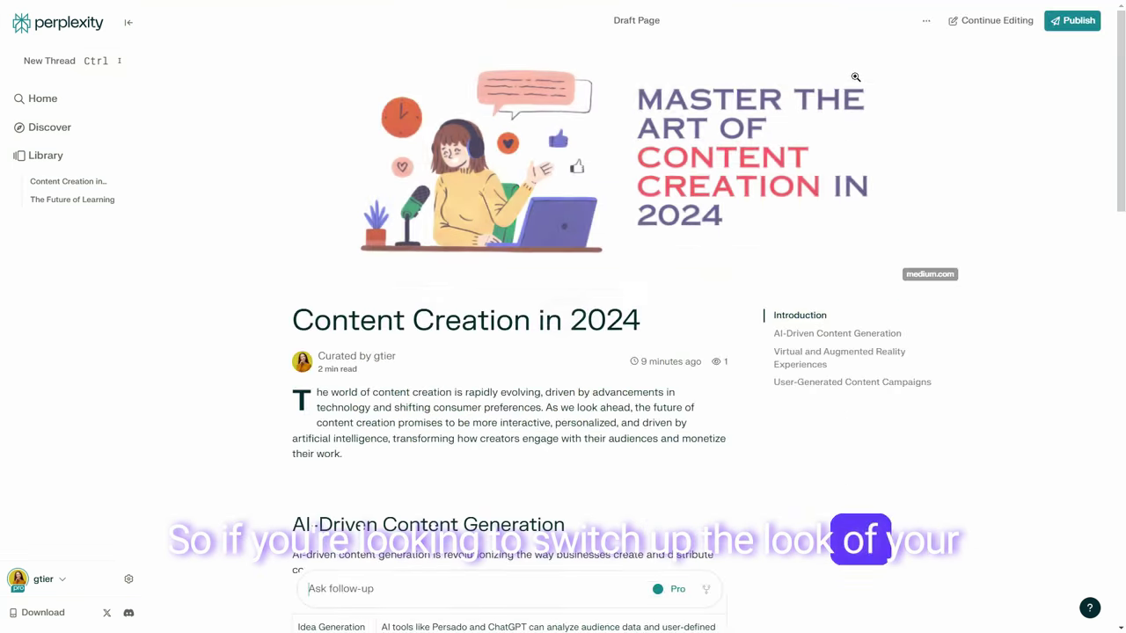
Resume editing and cycle header layouts Small, None, then Large Header Image; check introduction options.
click(992, 21)
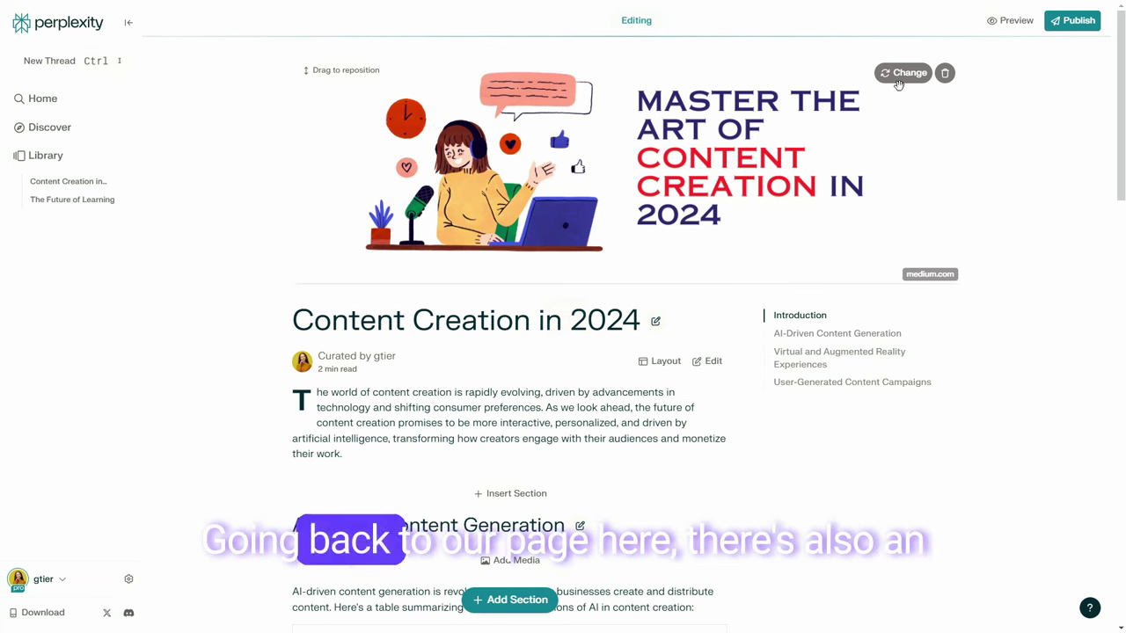
click(664, 370)
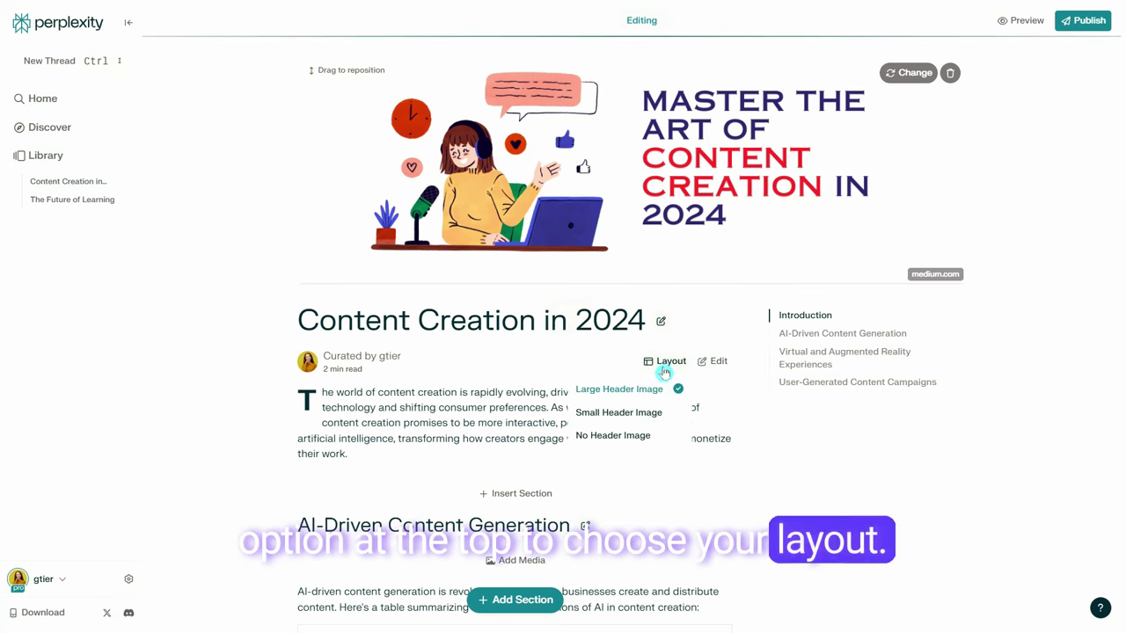
click(651, 421)
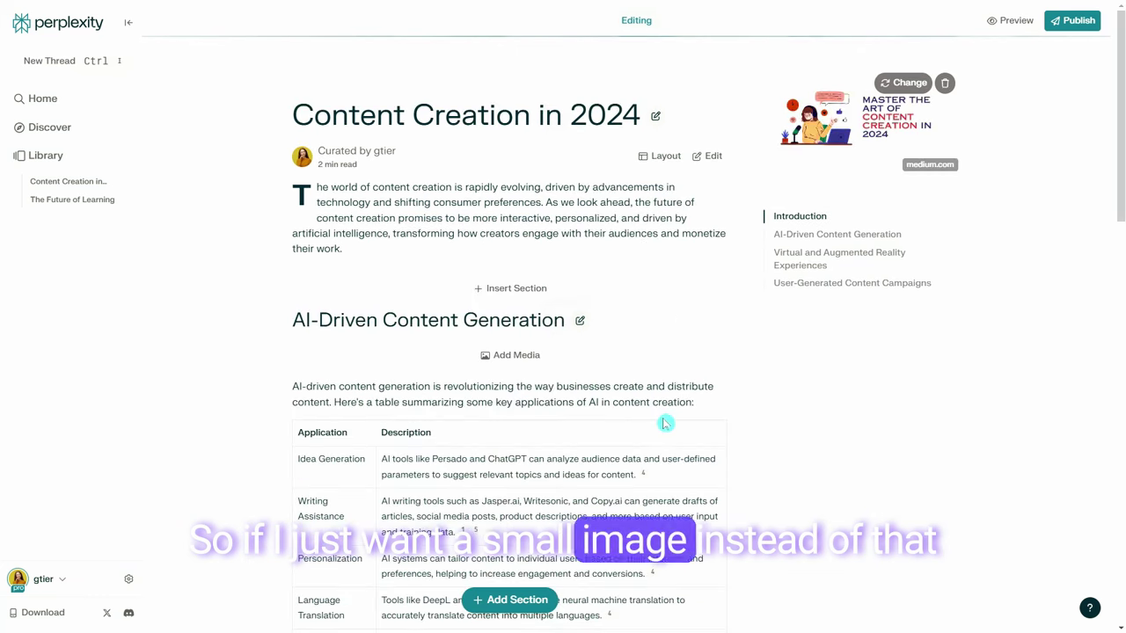
click(674, 160)
click(619, 230)
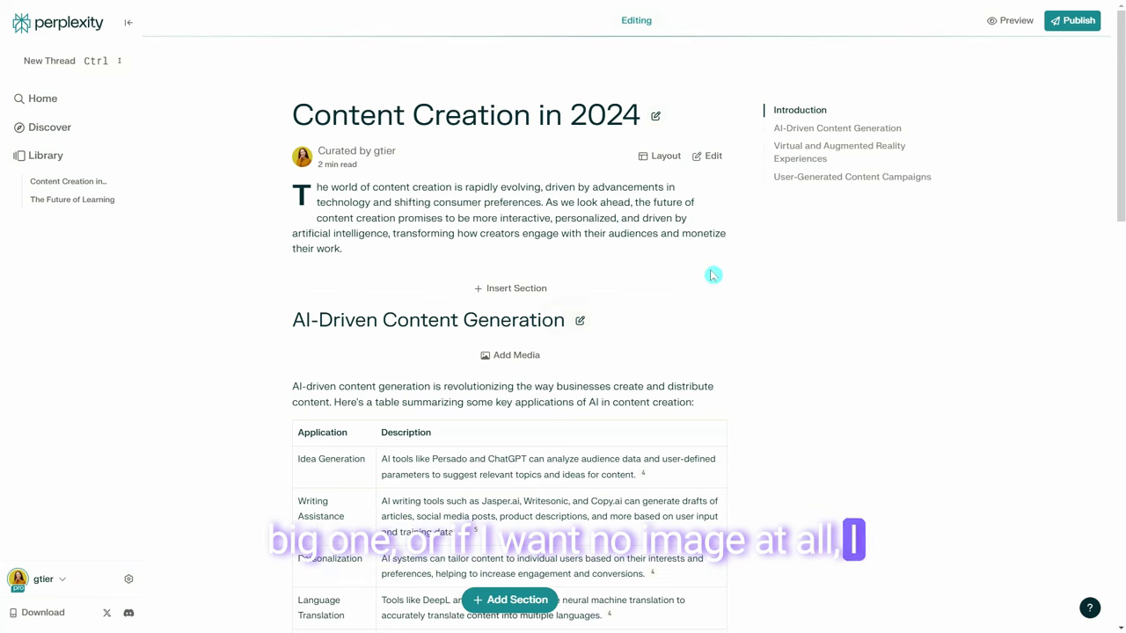
click(668, 160)
click(659, 184)
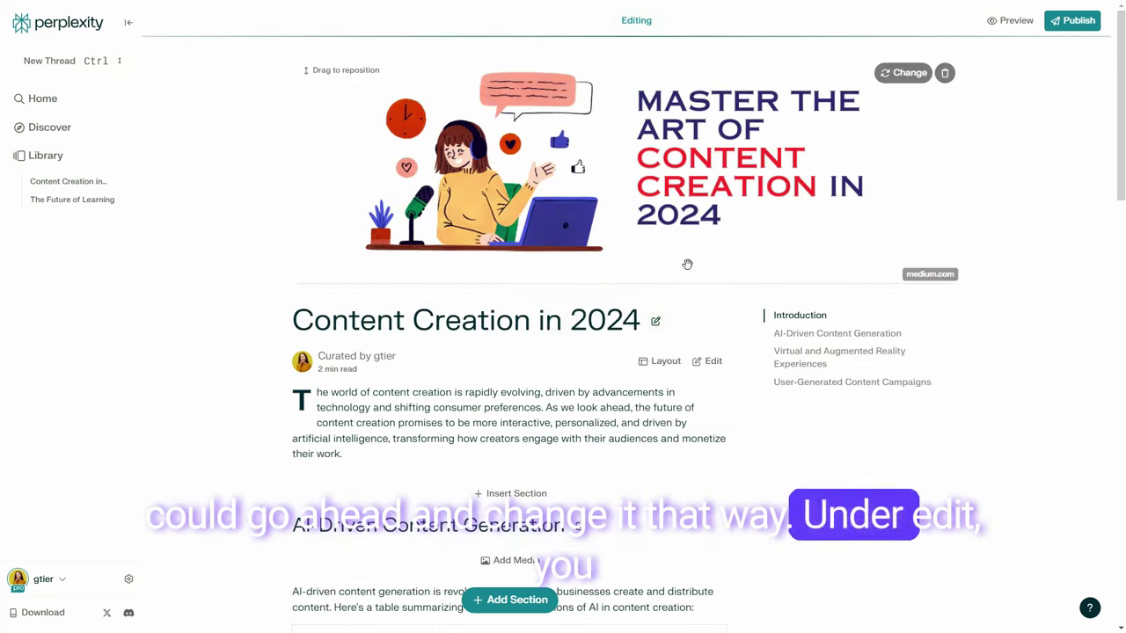
click(713, 360)
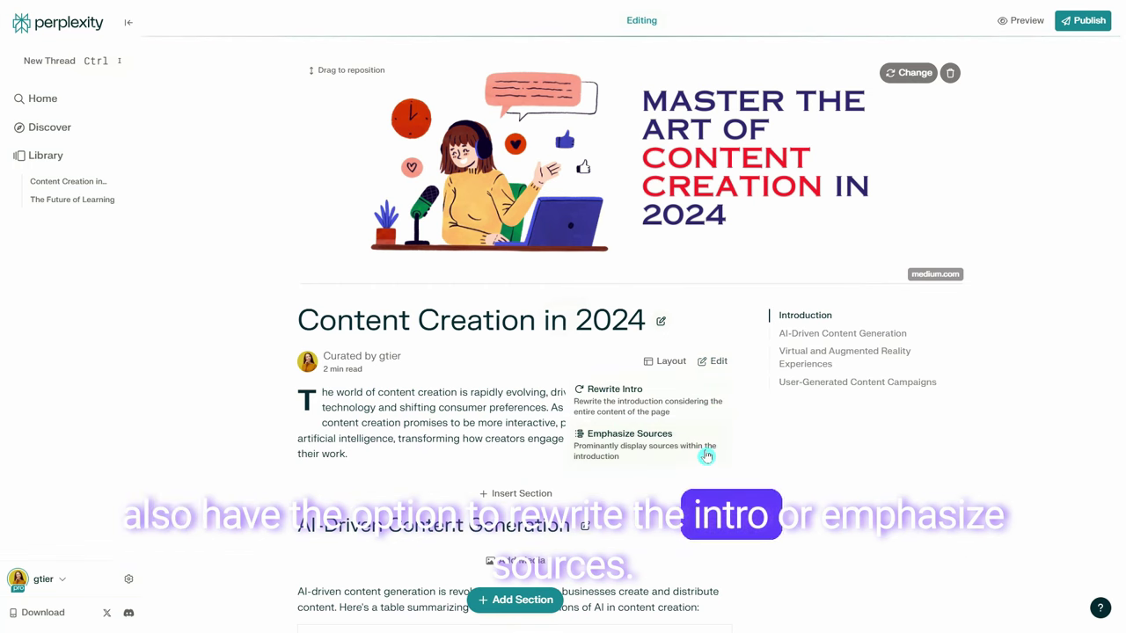
click(842, 483)
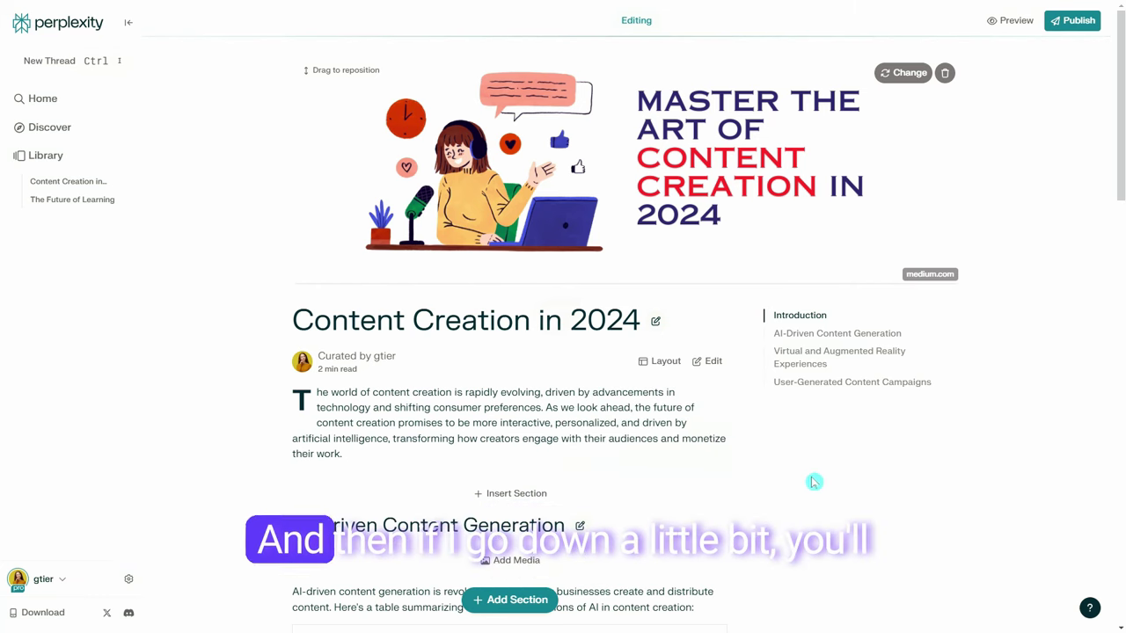
Set the Virtual and Augmented Reality section's header image to the AR headset picture.
scroll(779, 495, down, 2)
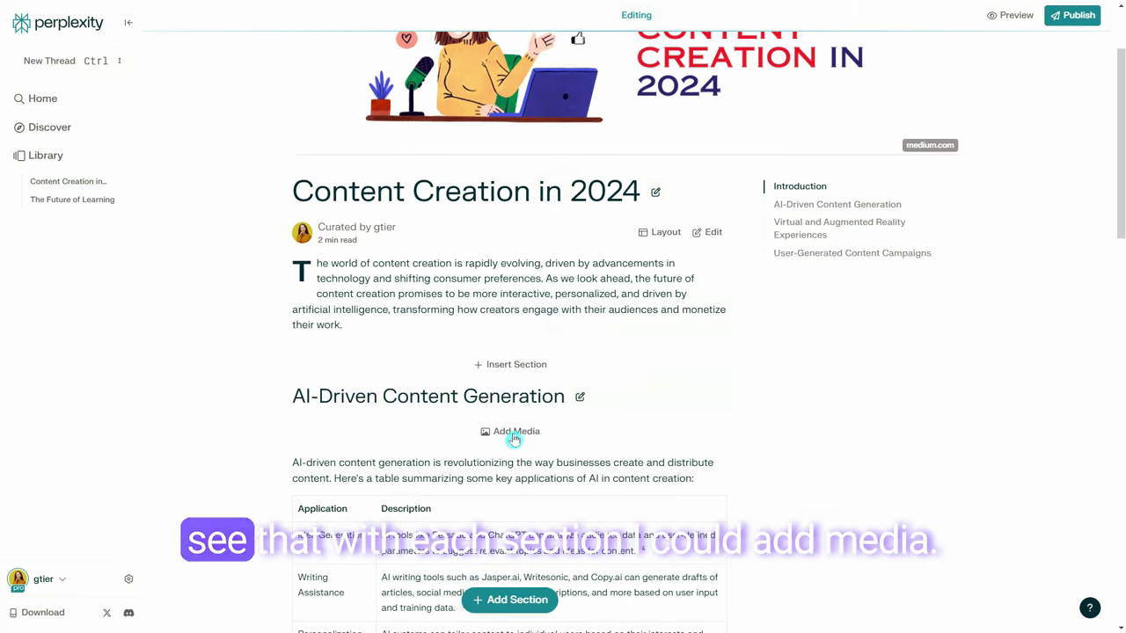
scroll(593, 453, down, 10)
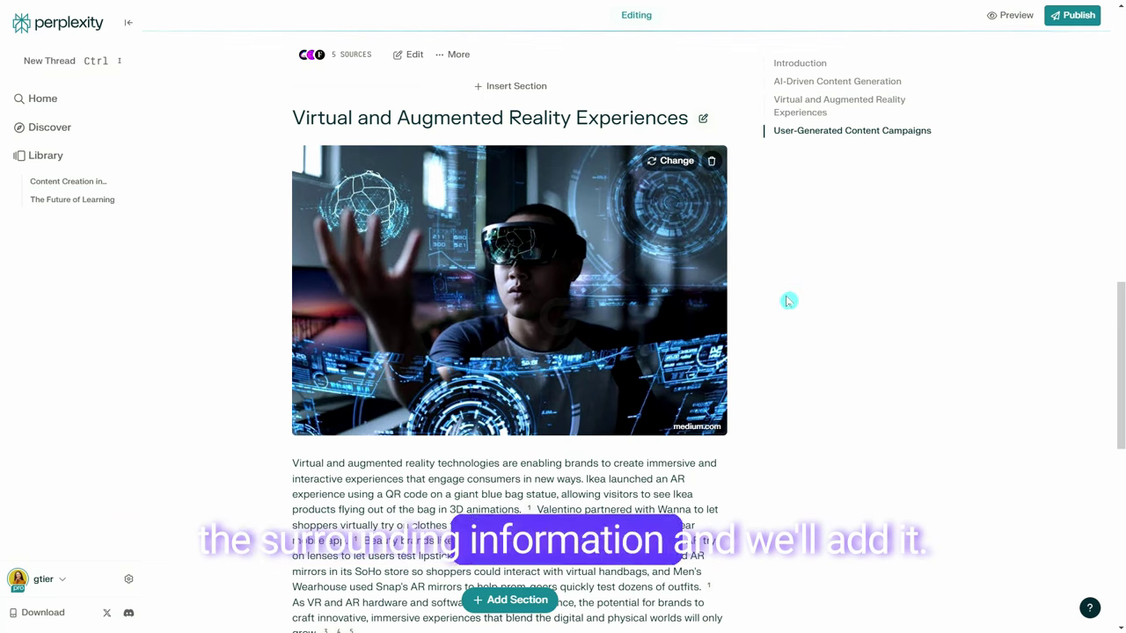
click(677, 161)
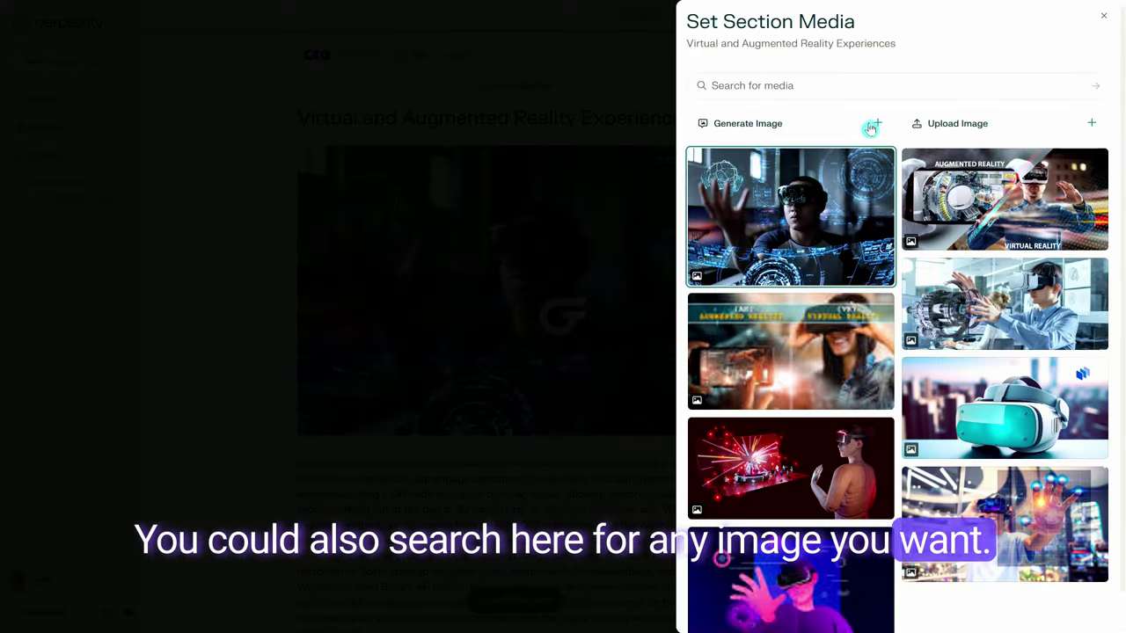
click(879, 126)
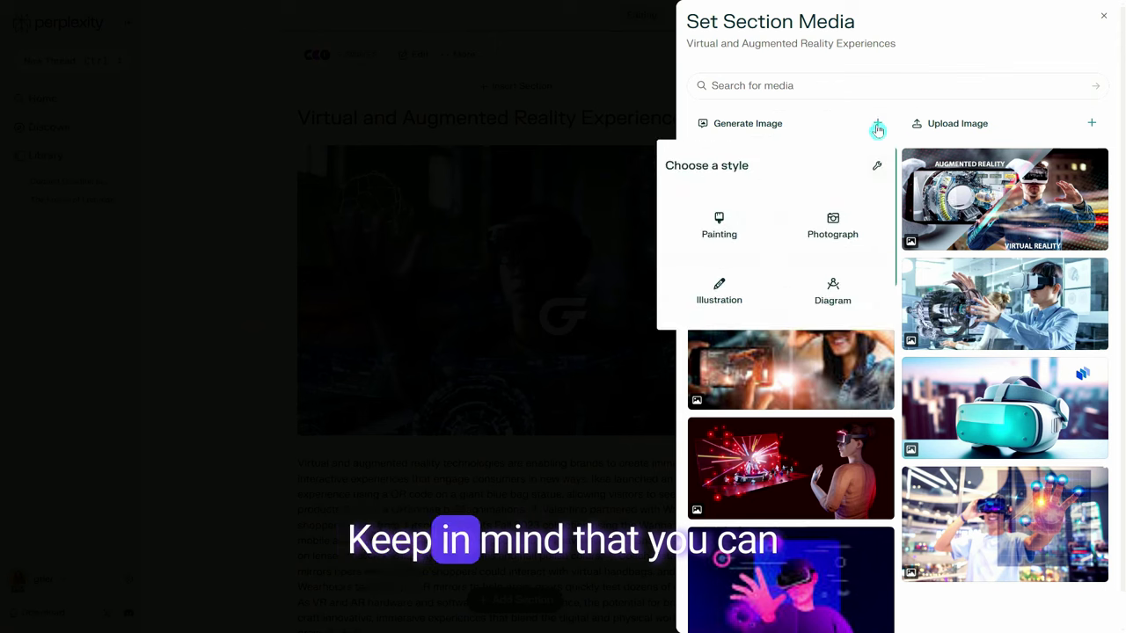
click(878, 169)
click(705, 225)
text(future)
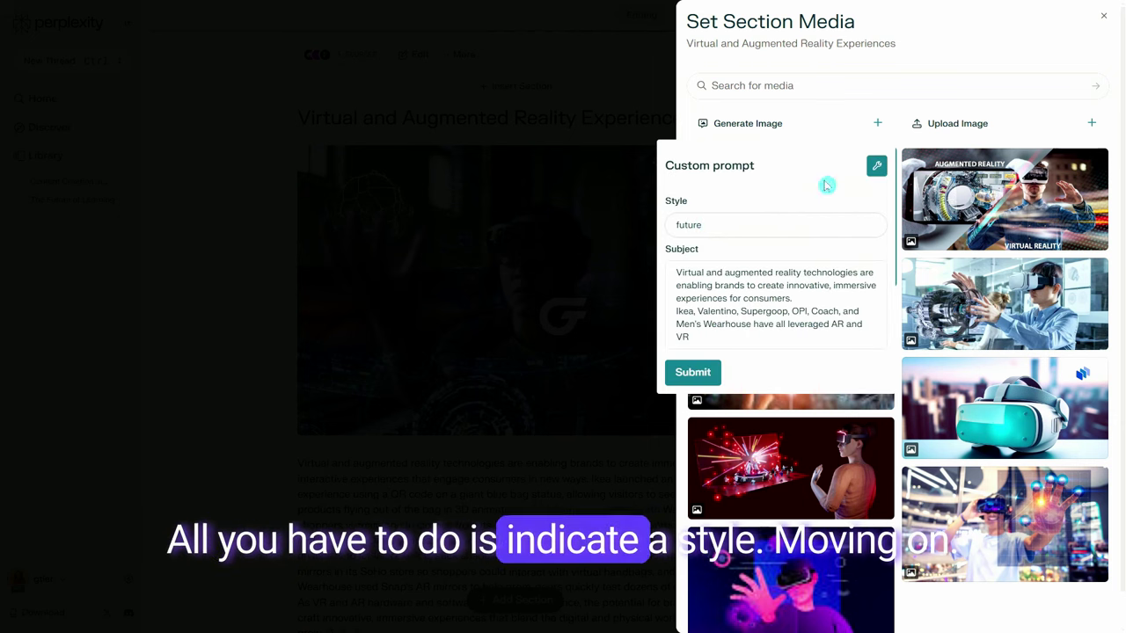
click(640, 71)
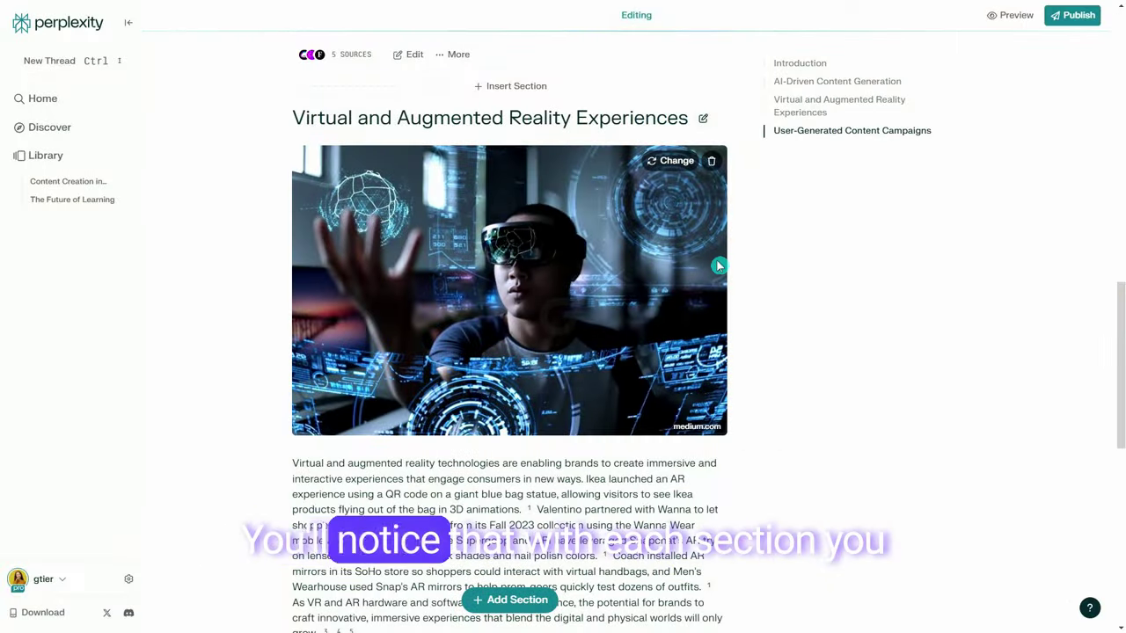
scroll(719, 264, down, 3)
Rewrite the Virtual and Augmented Reality section as a detailed table.
click(410, 472)
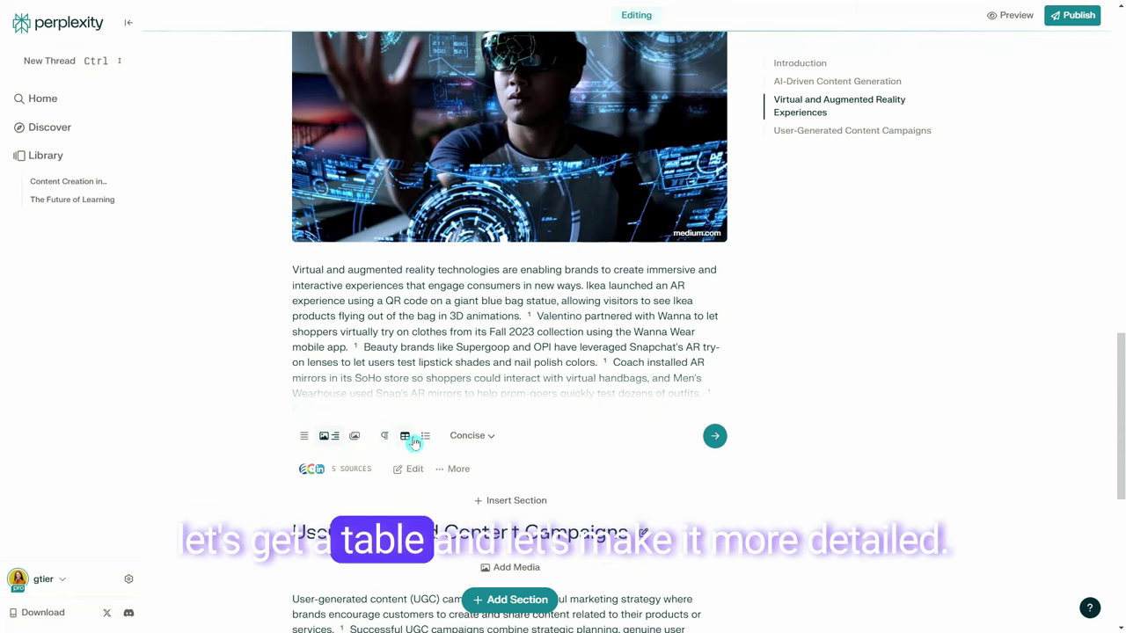
click(475, 440)
click(429, 511)
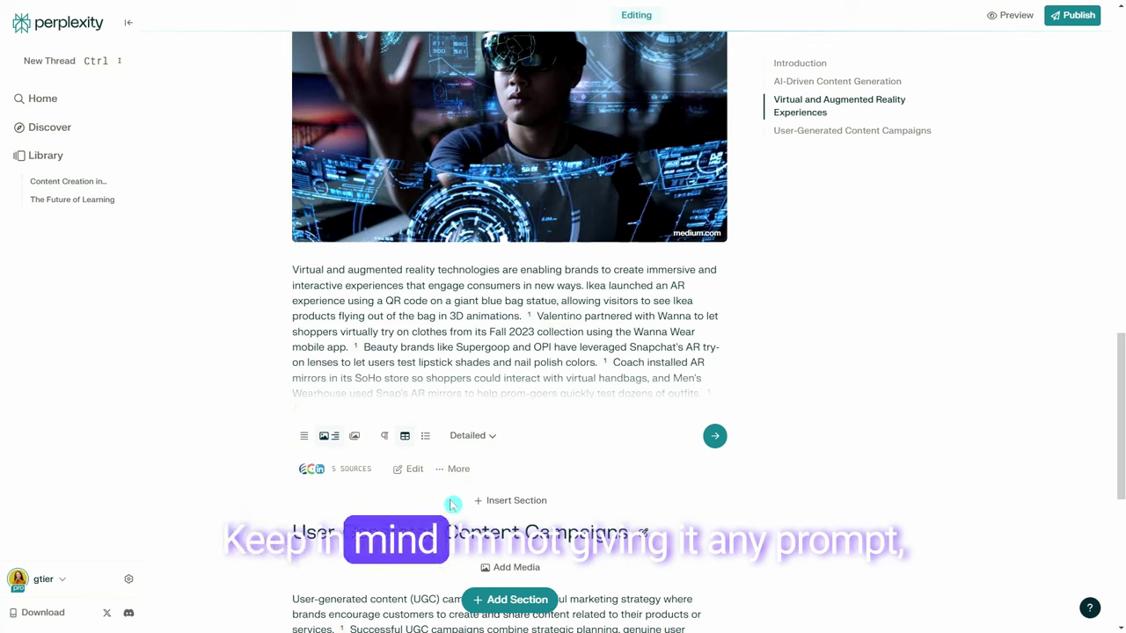
click(714, 436)
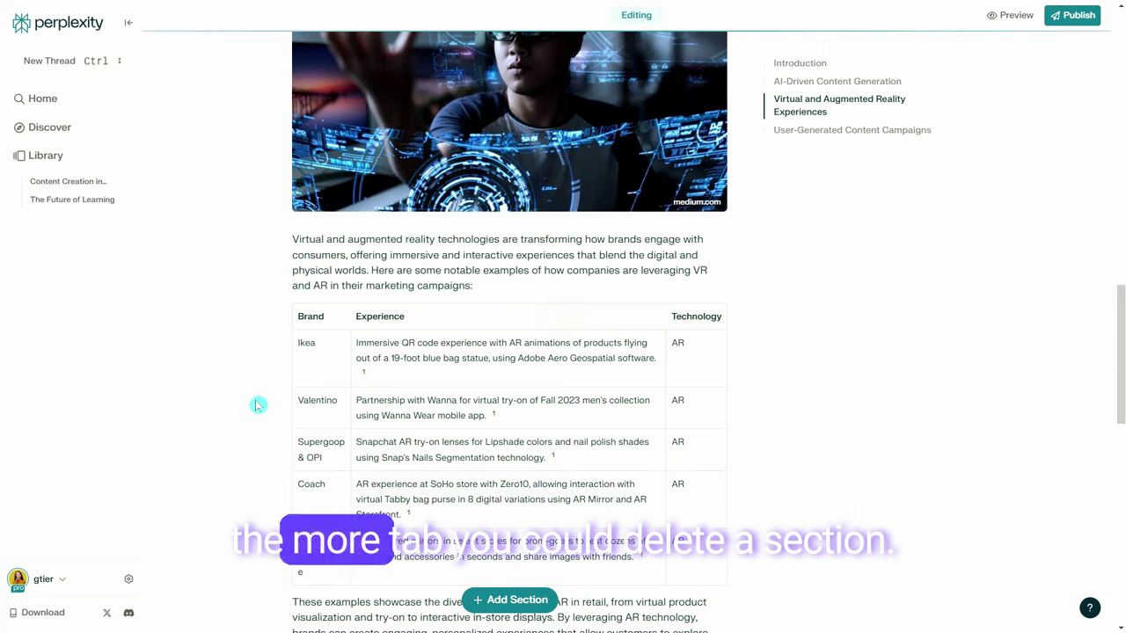
scroll(258, 405, down, 6)
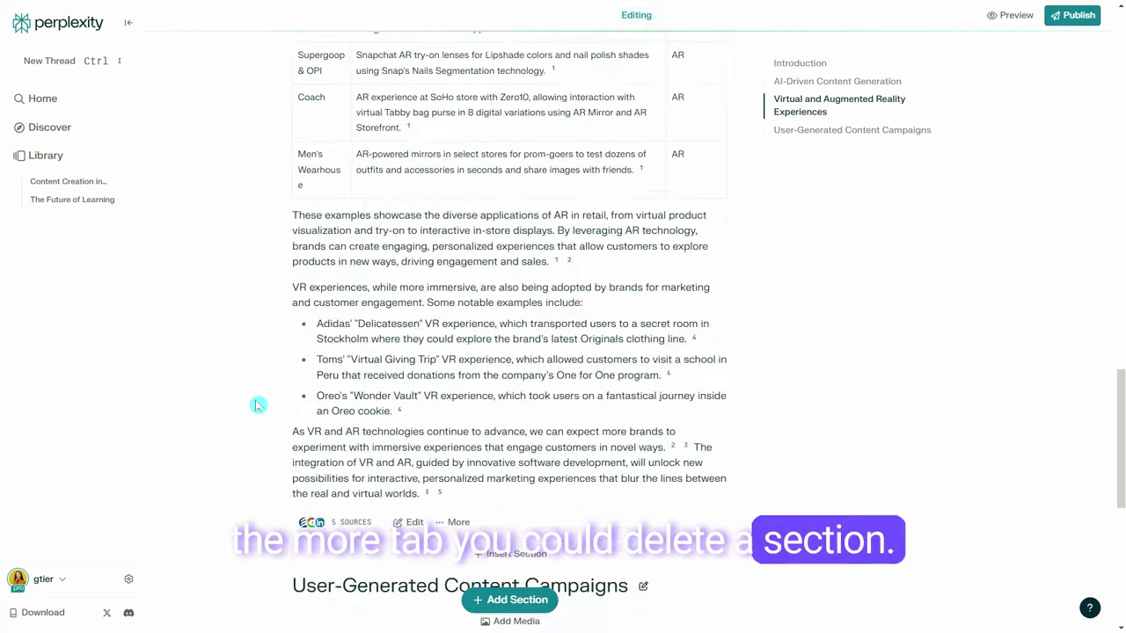
Add a new blank section after User-Generated Content Campaigns, leaving the section options unchanged.
click(454, 394)
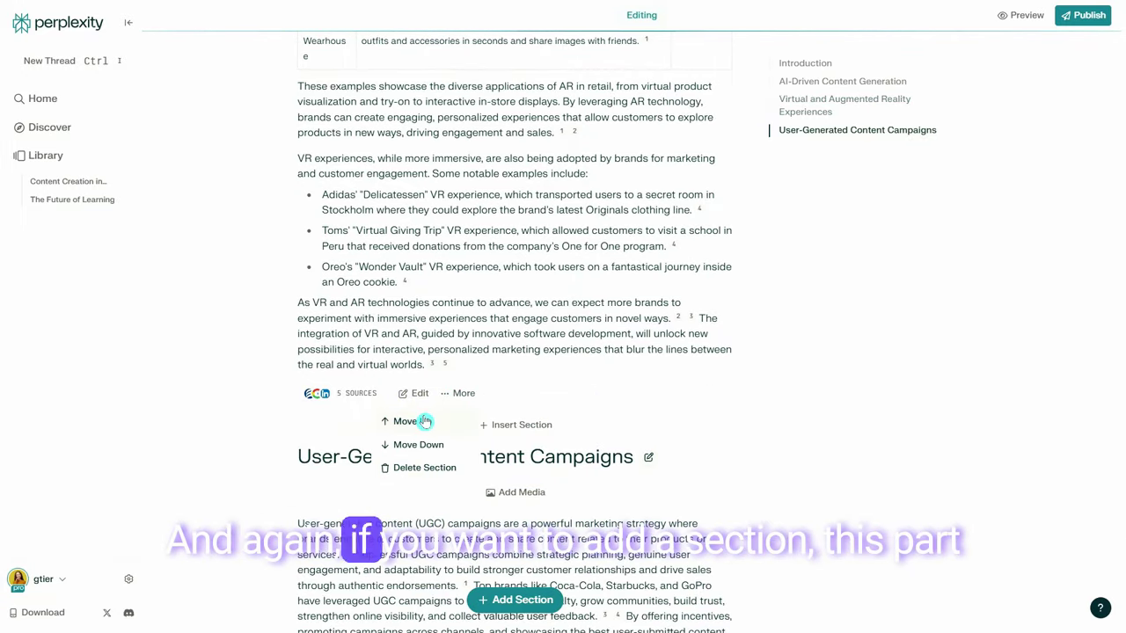
click(563, 393)
click(532, 427)
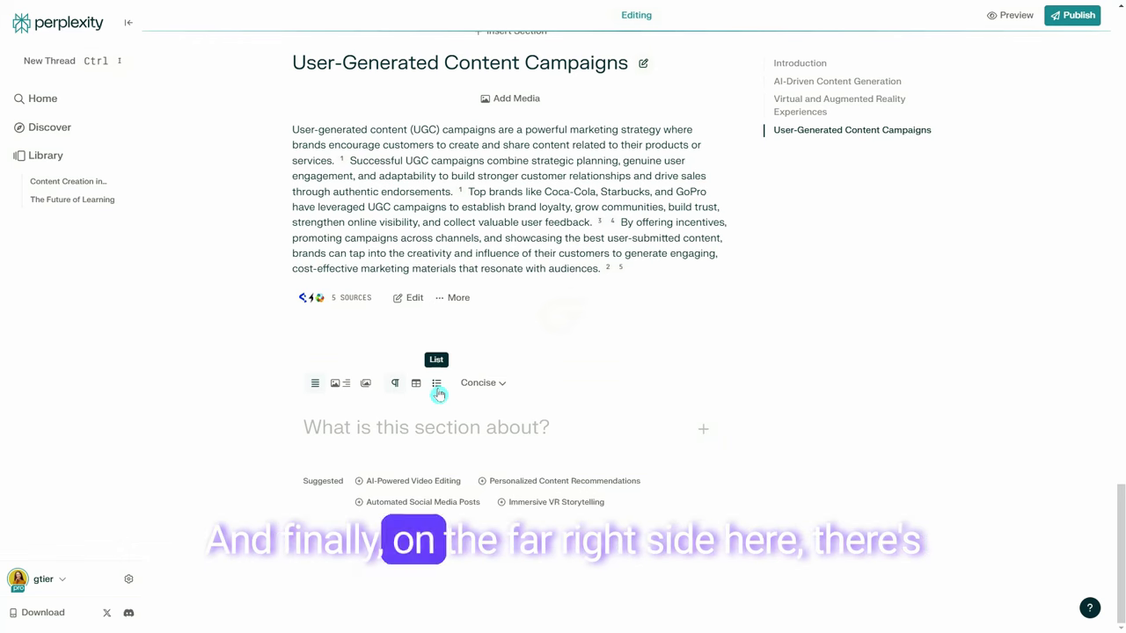
Keep the new end-of-page section at Concise length.
click(502, 393)
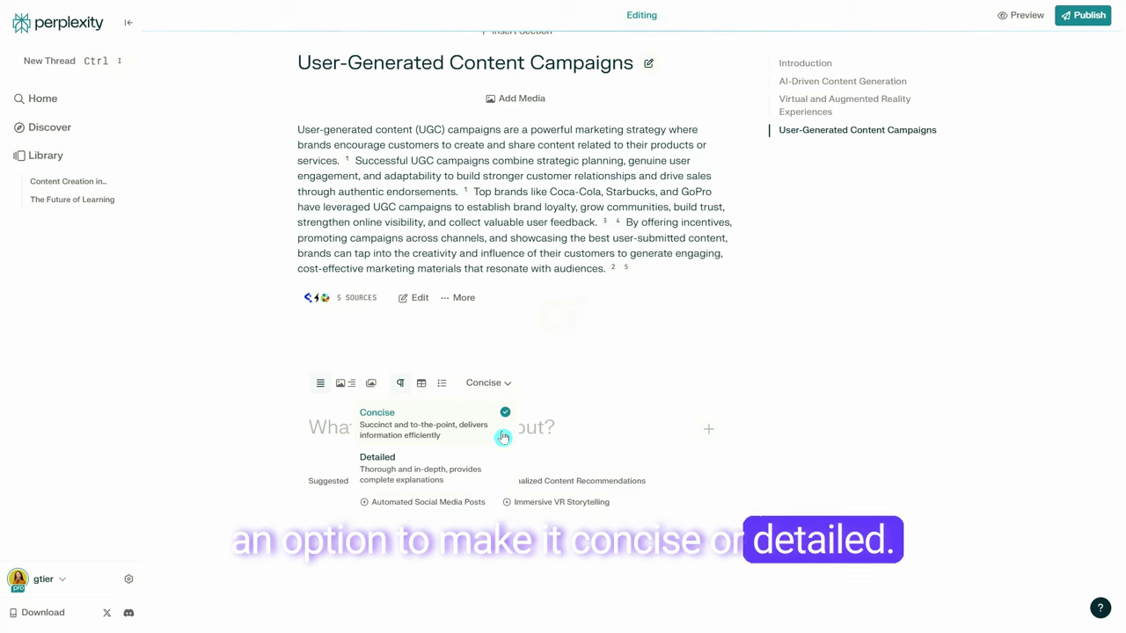
click(626, 342)
scroll(502, 400, up, 3)
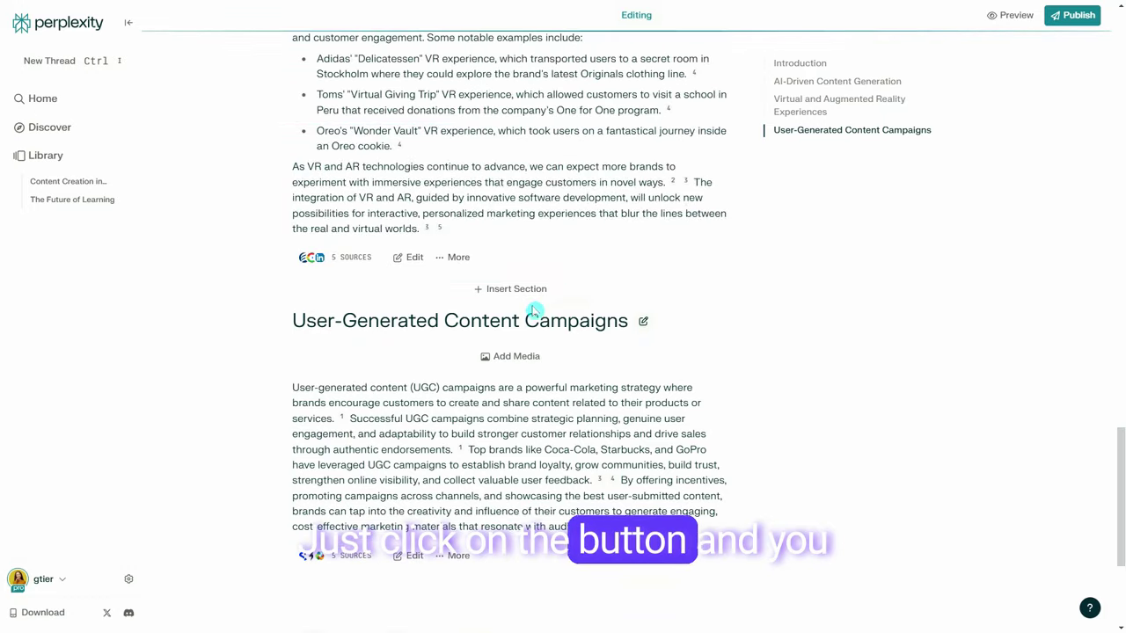
Insert a concise AI-Powered Video Editing section above User-Generated Content Campaigns and publish.
click(533, 298)
scroll(480, 403, up, 2)
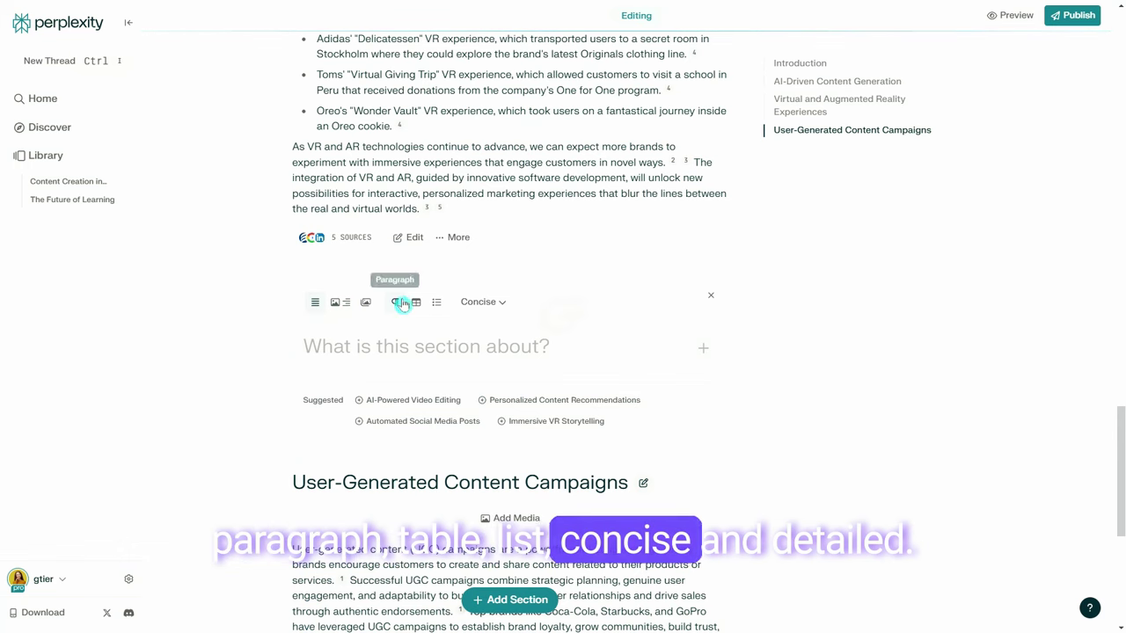
click(479, 303)
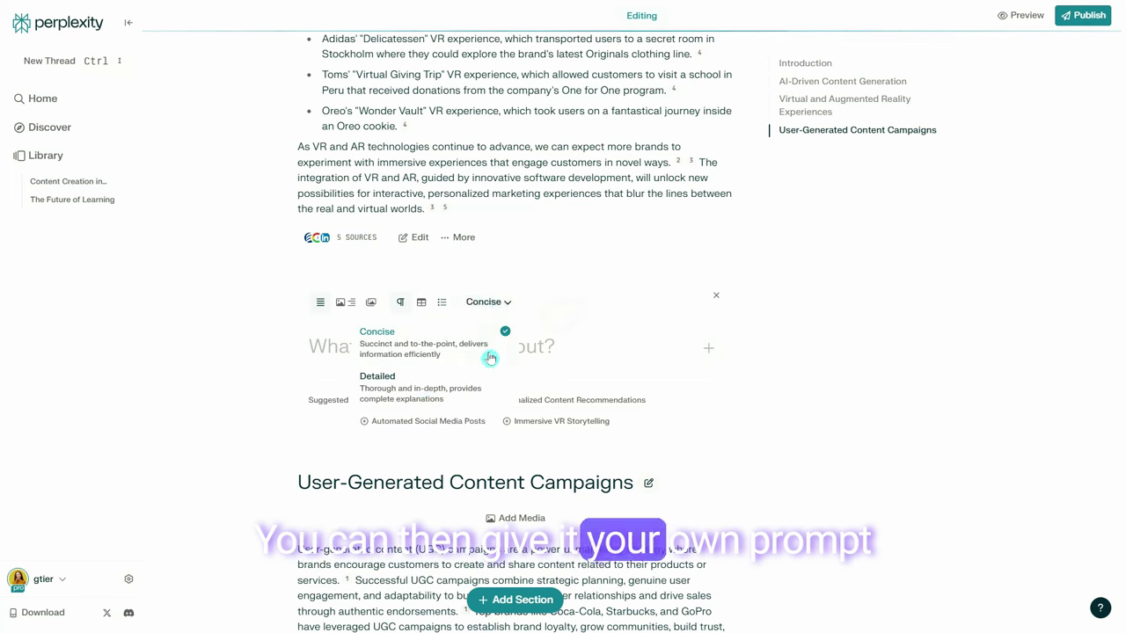
click(593, 317)
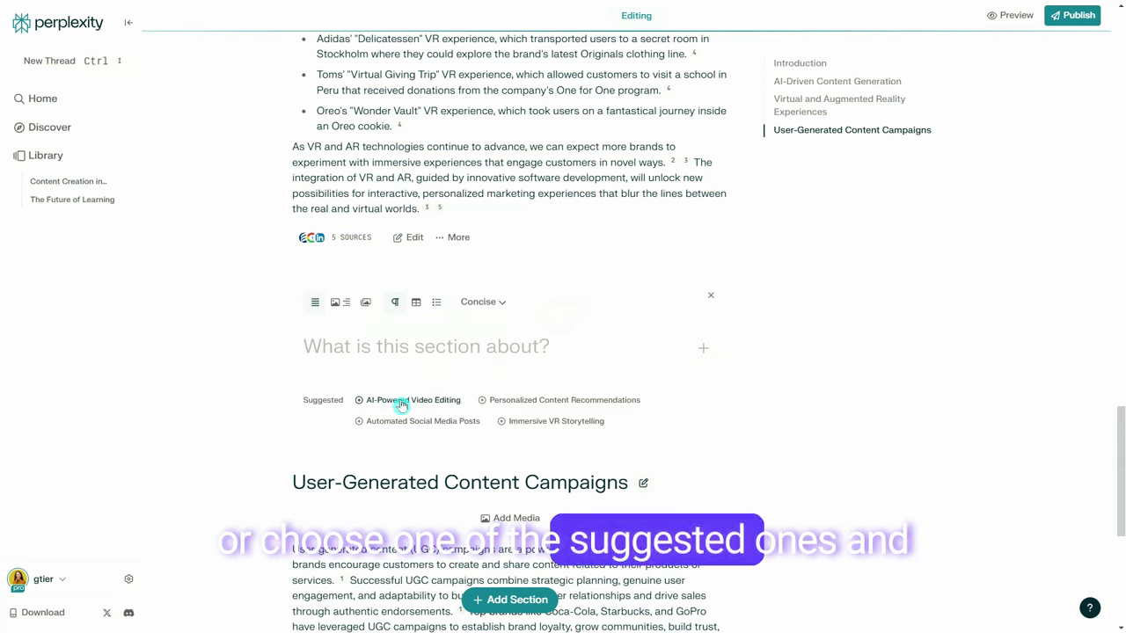
click(421, 401)
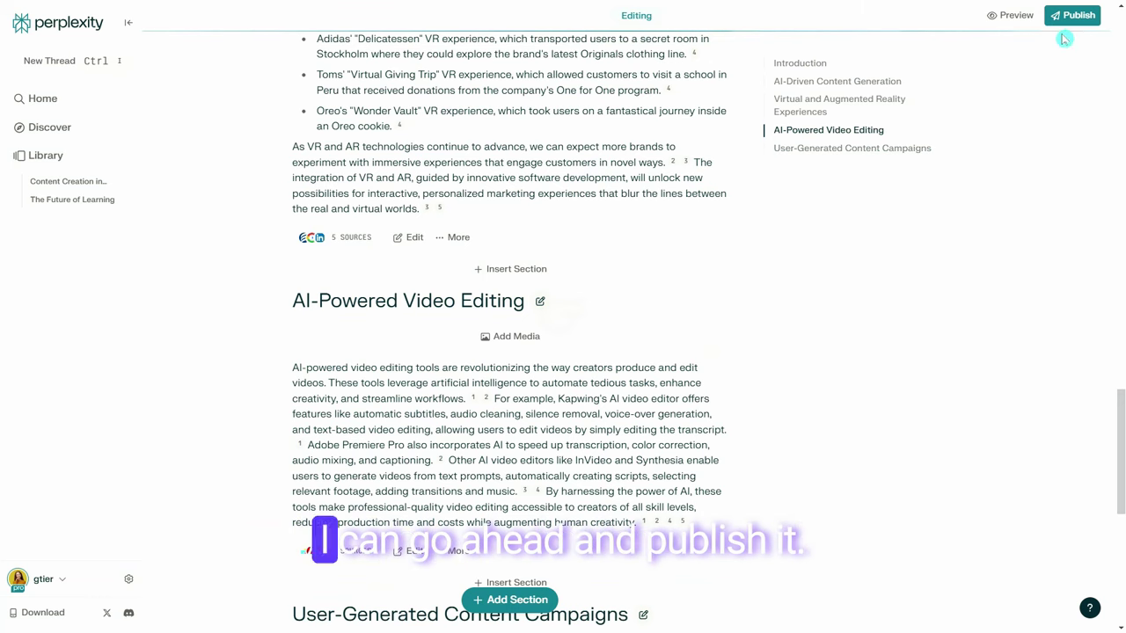
click(1088, 18)
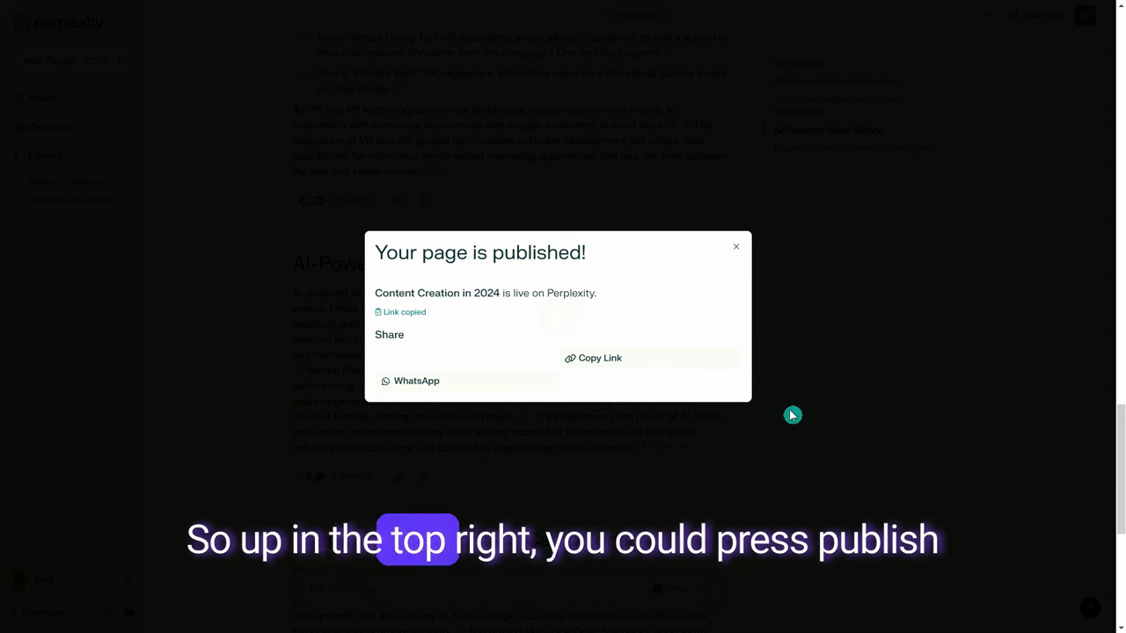
Copy the page's public link and scroll the live page down to its related questions.
click(620, 361)
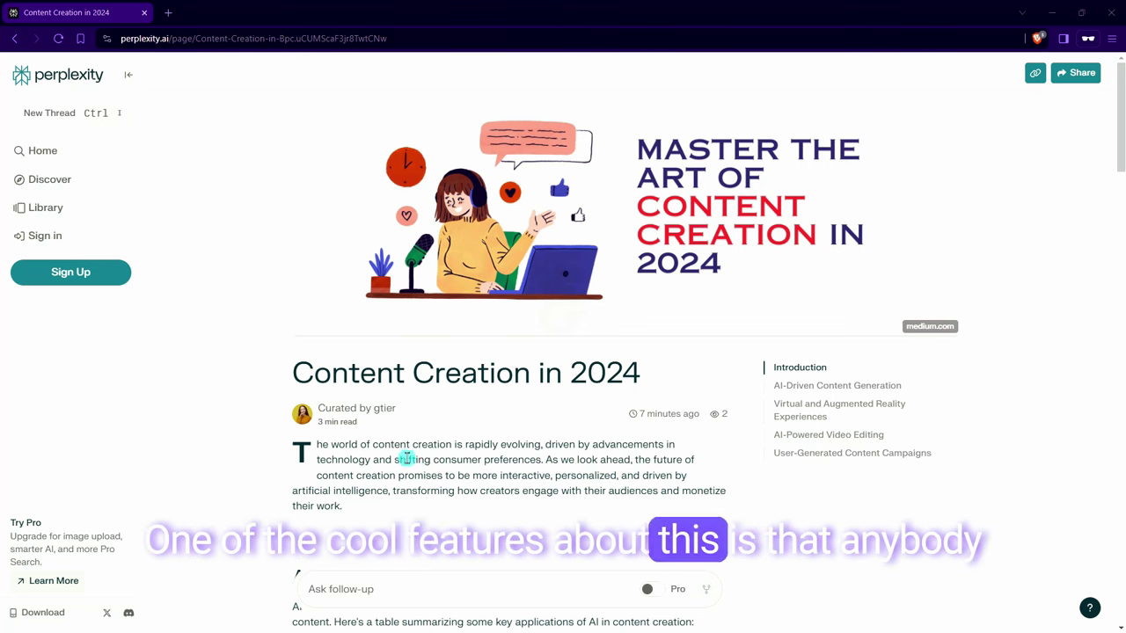
scroll(480, 520, down, 10)
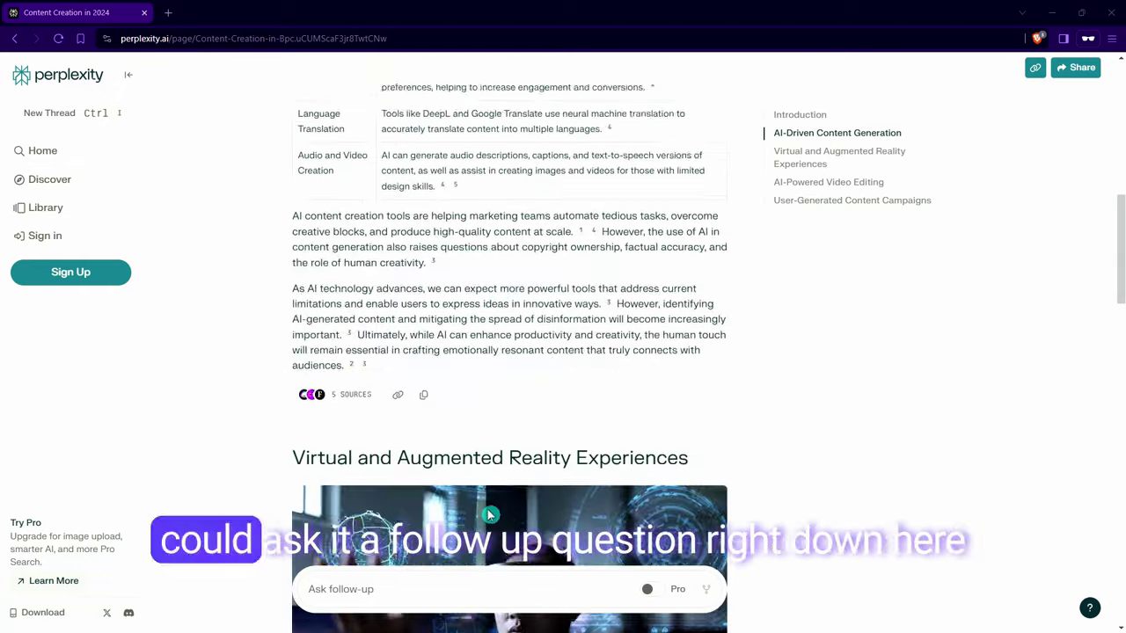
scroll(490, 515, down, 15)
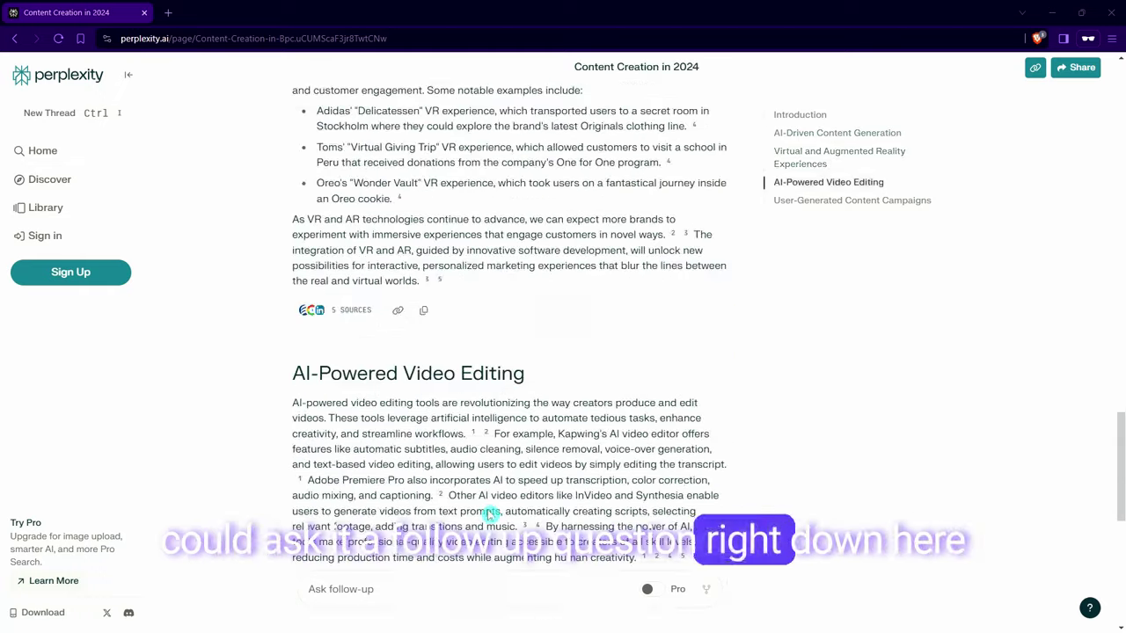
scroll(490, 515, down, 2)
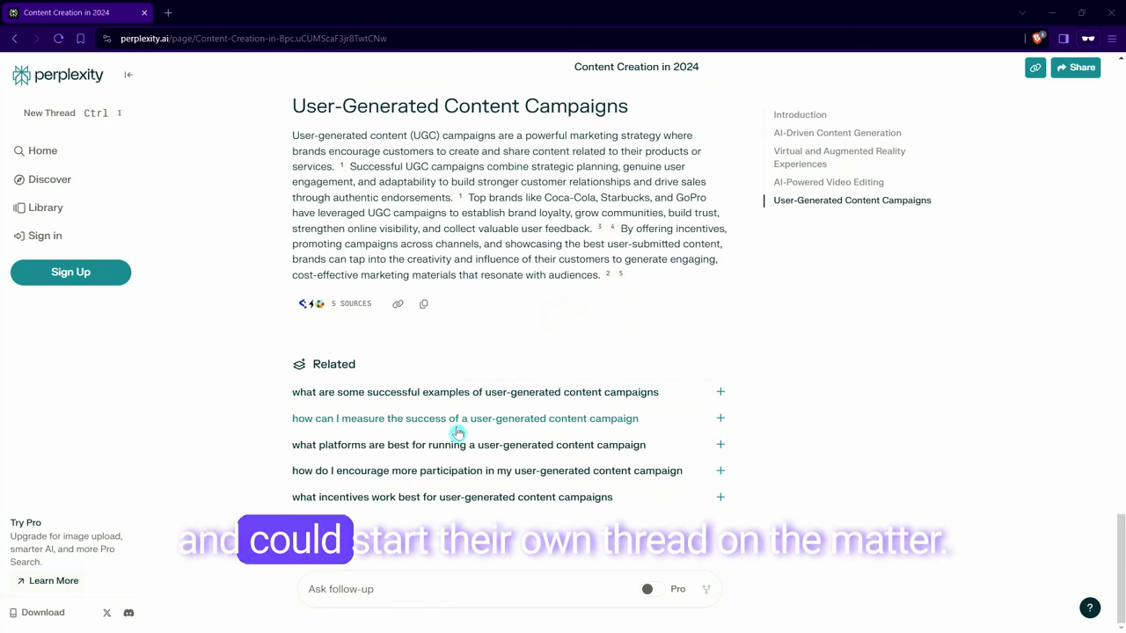
click(541, 395)
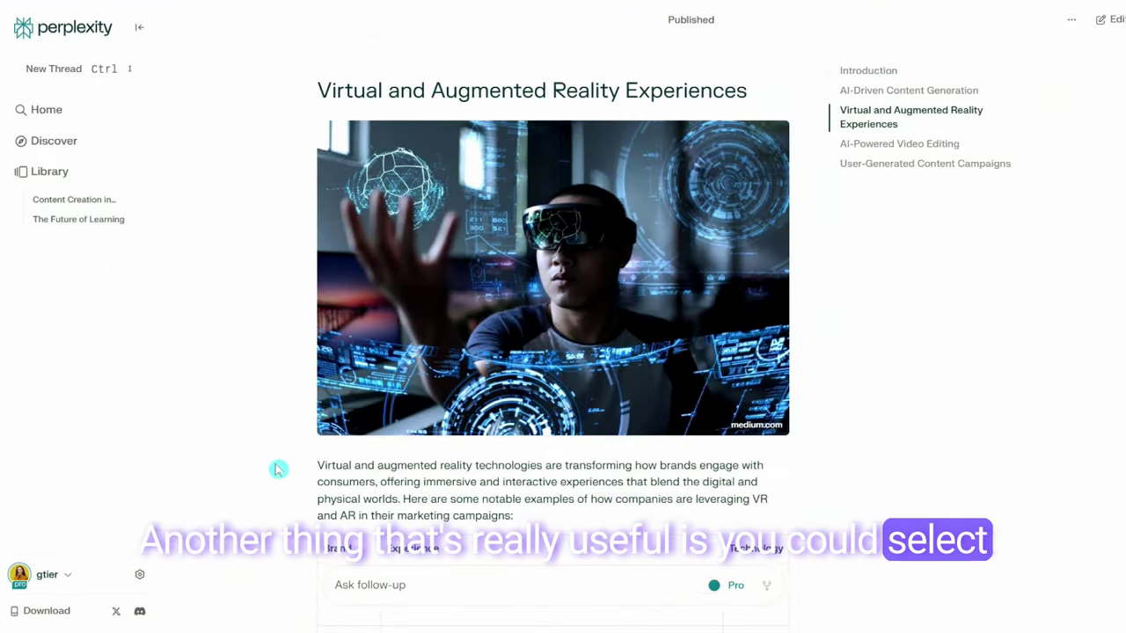
Ask a follow-up on the phrase 'Virtual and augmented reality technologies'.
drag(317, 465, 546, 467)
click(445, 442)
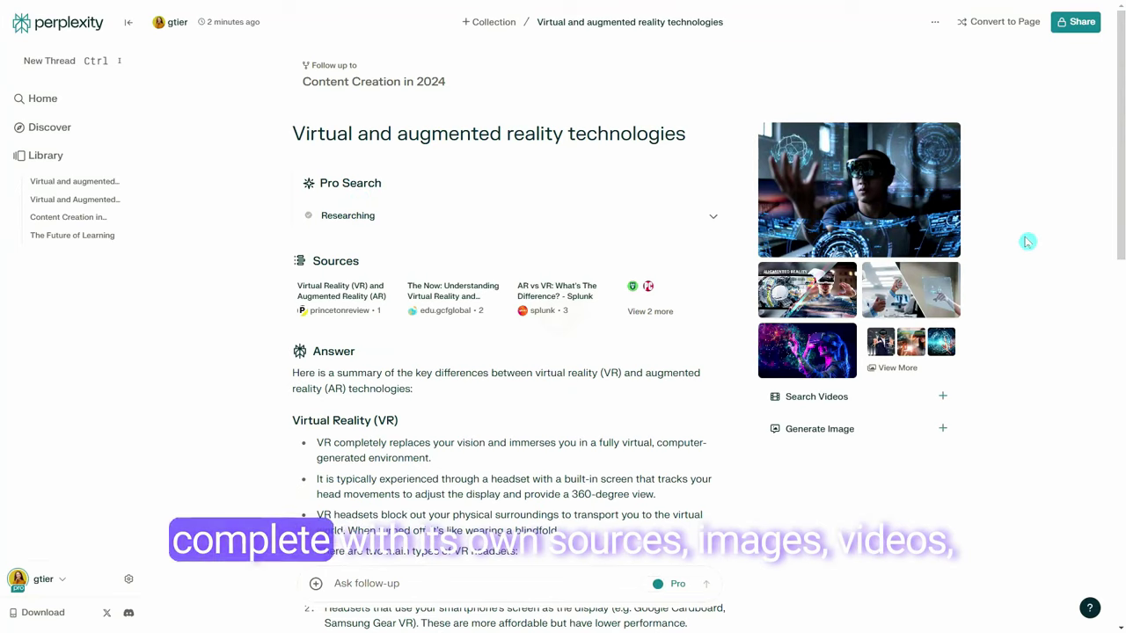
scroll(1020, 246, down, 1)
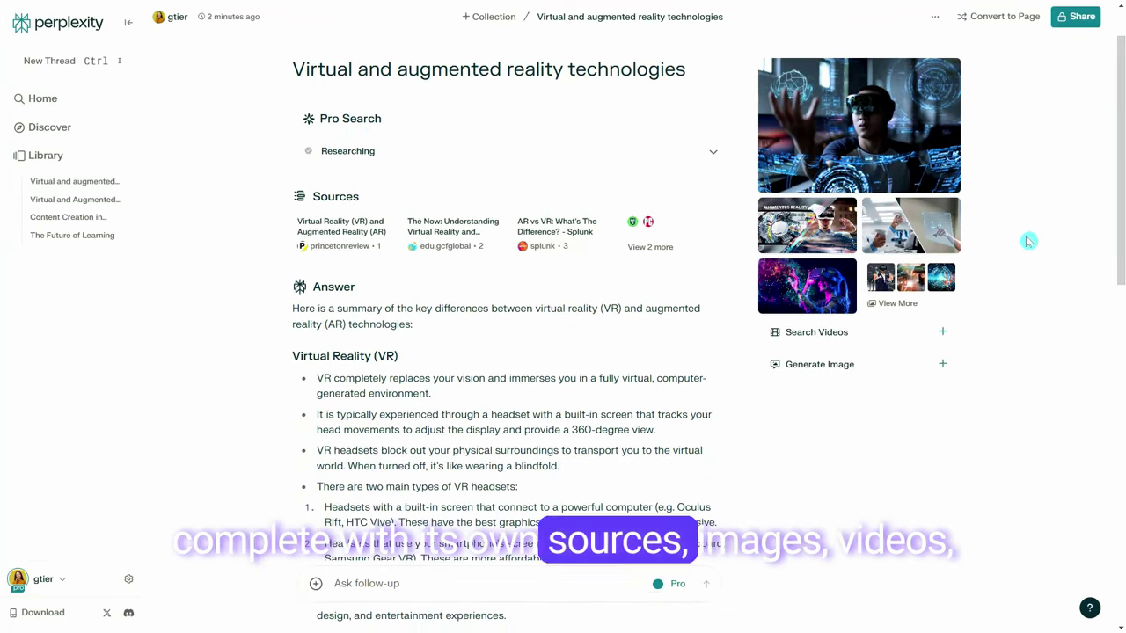
Review the five sources and add related videos to the follow-up thread.
click(663, 248)
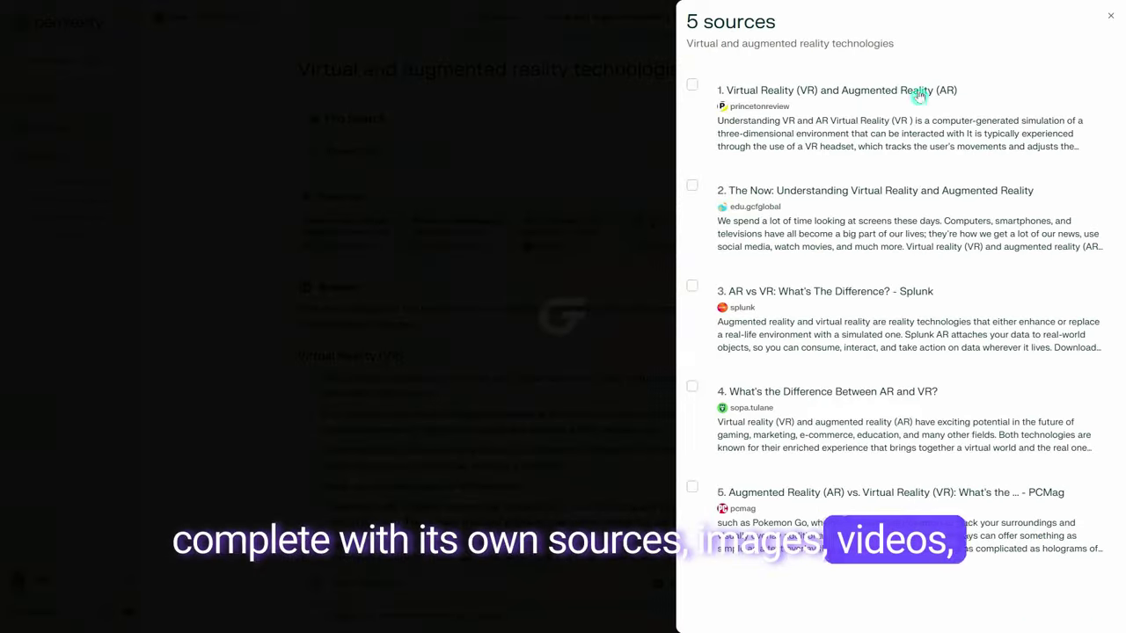
click(1111, 22)
click(915, 338)
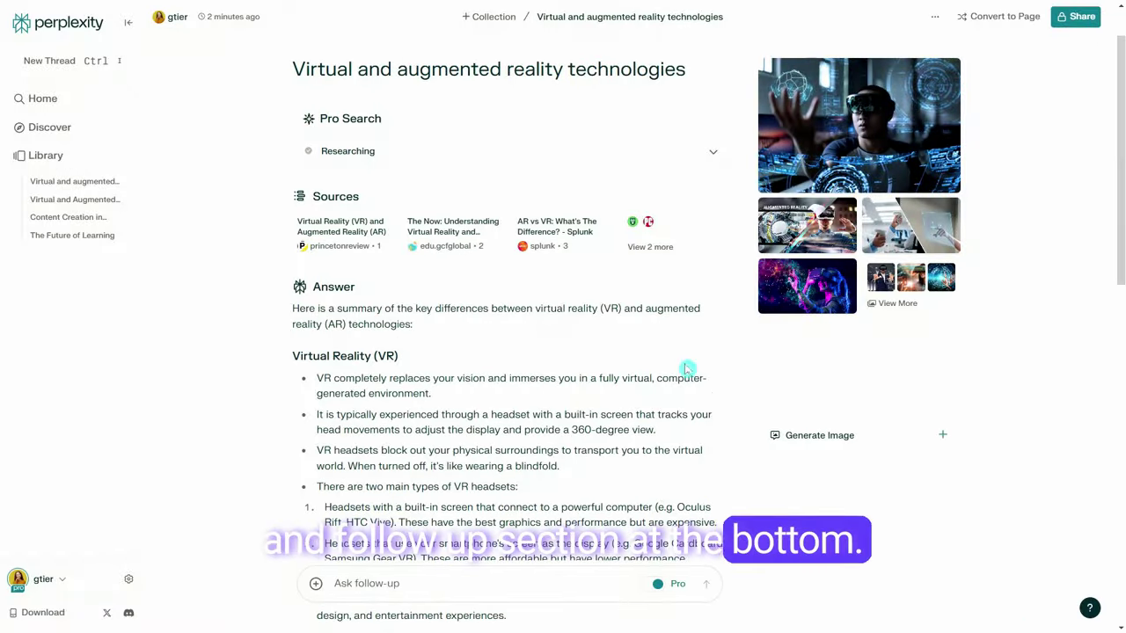
scroll(695, 369, down, 10)
scroll(687, 362, down, 2)
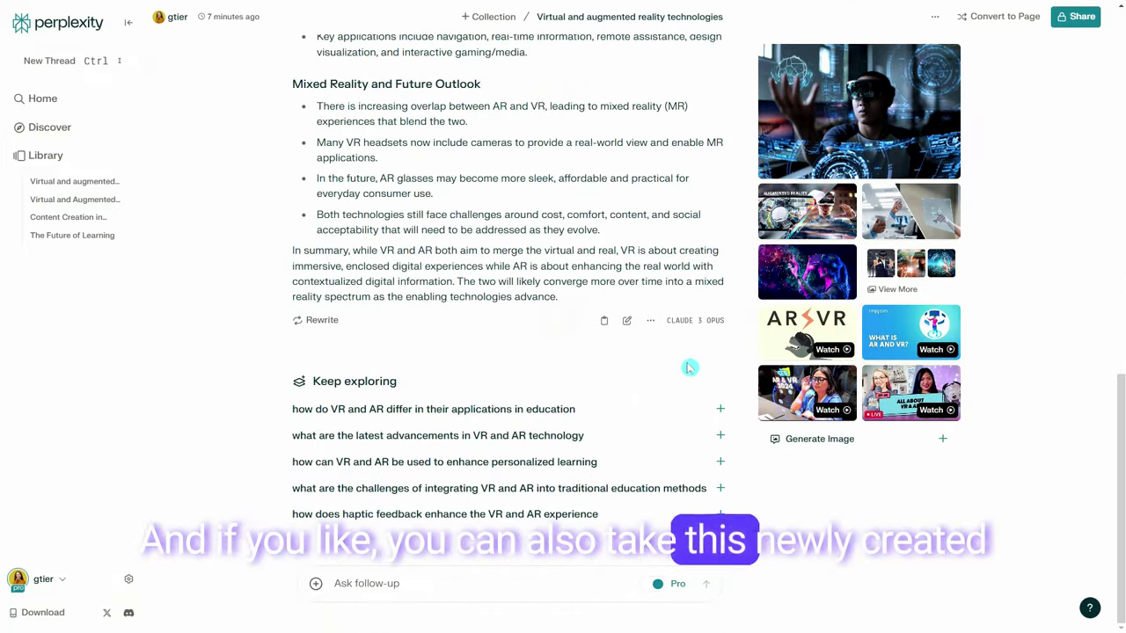